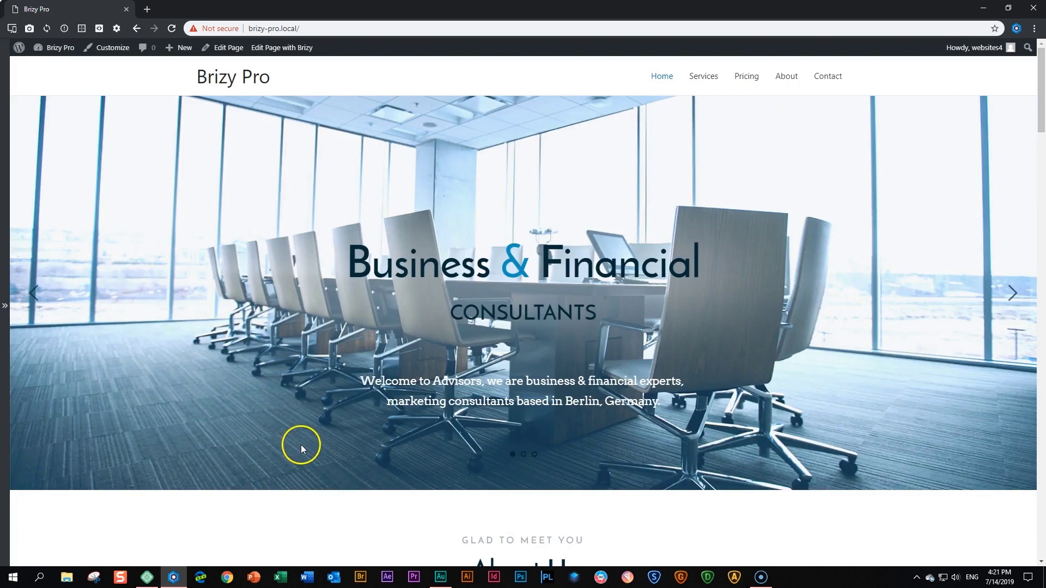
- Open the Services page from the site menu in a new tab and switch to it
{"action": "scroll", "coordinate": [607, 355], "scroll_direction": "down", "scroll_amount": 20}
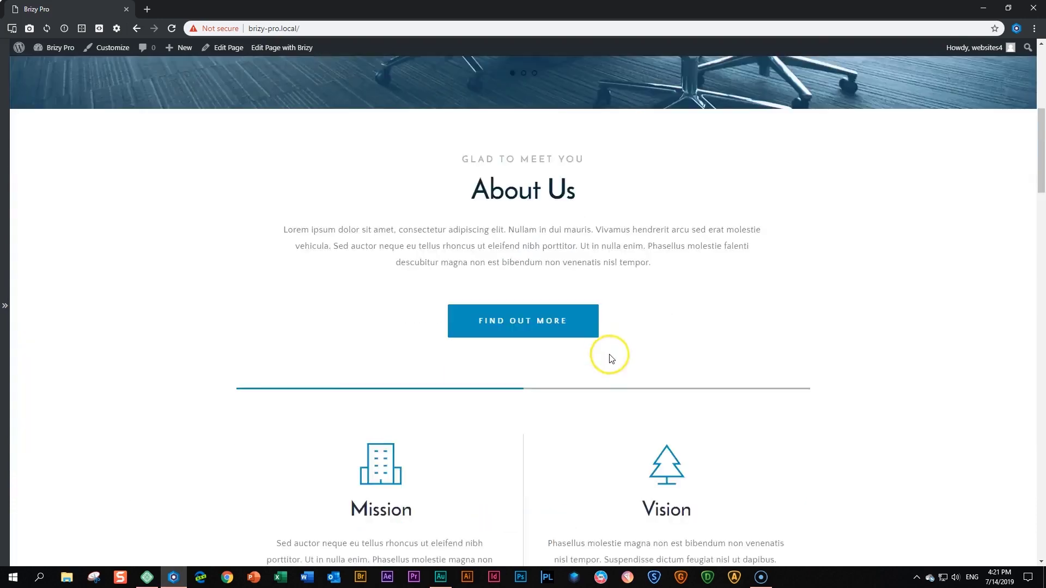
{"action": "scroll", "coordinate": [608, 366], "scroll_direction": "down", "scroll_amount": 20}
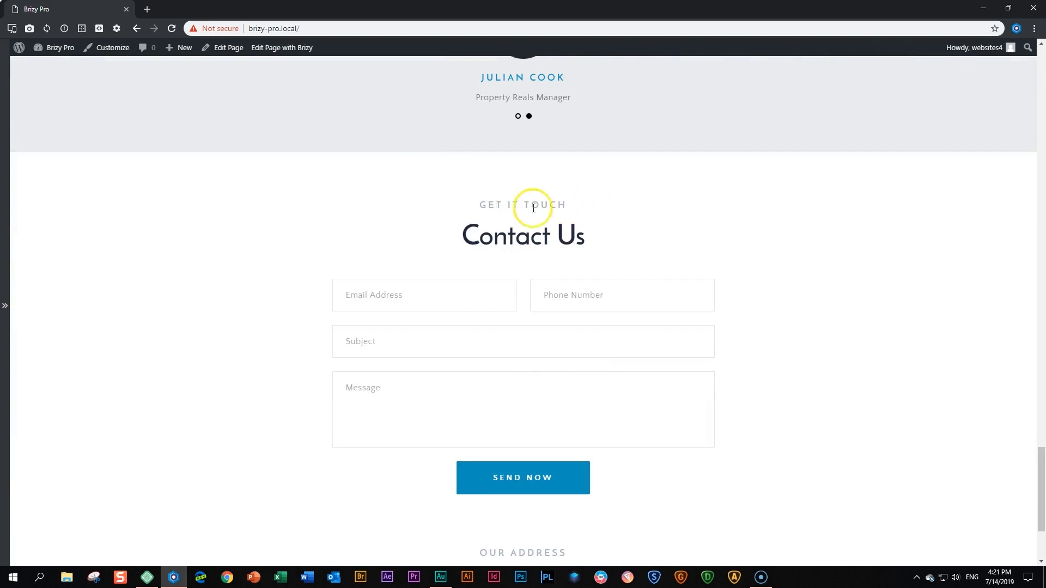
{"action": "scroll", "coordinate": [611, 245], "scroll_direction": "down", "scroll_amount": 3}
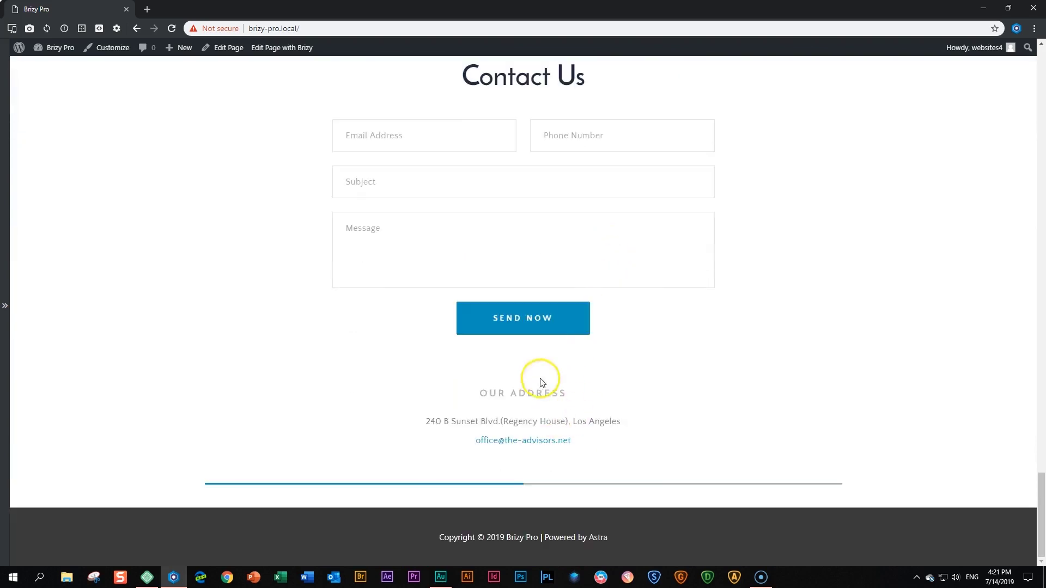
{"action": "scroll", "coordinate": [584, 403], "scroll_direction": "up", "scroll_amount": 1}
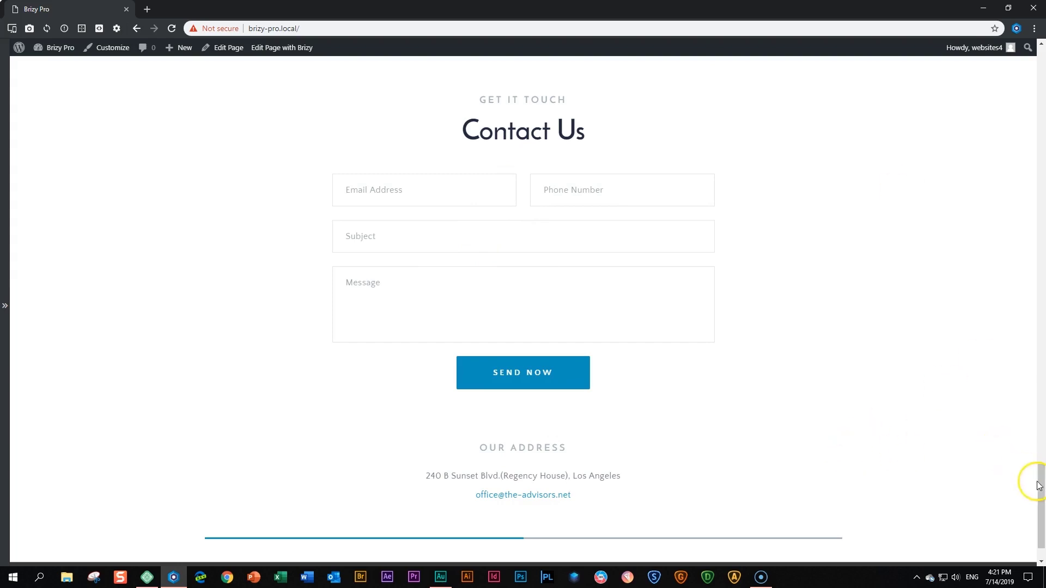
{"action": "left_click_drag", "start_coordinate": [1041, 479], "coordinate": [1040, 68]}
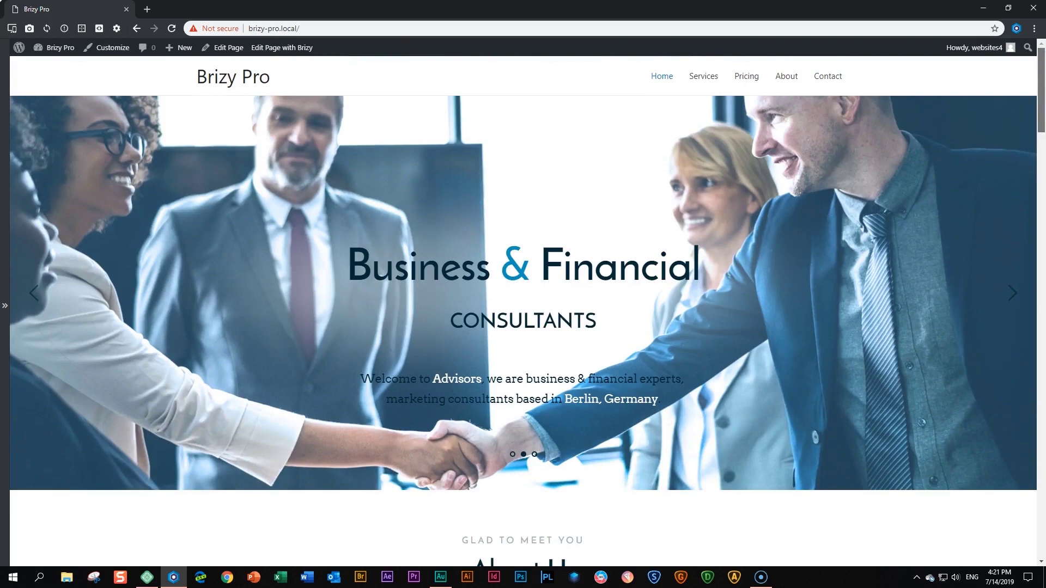
{"action": "middle_click", "coordinate": [700, 79]}
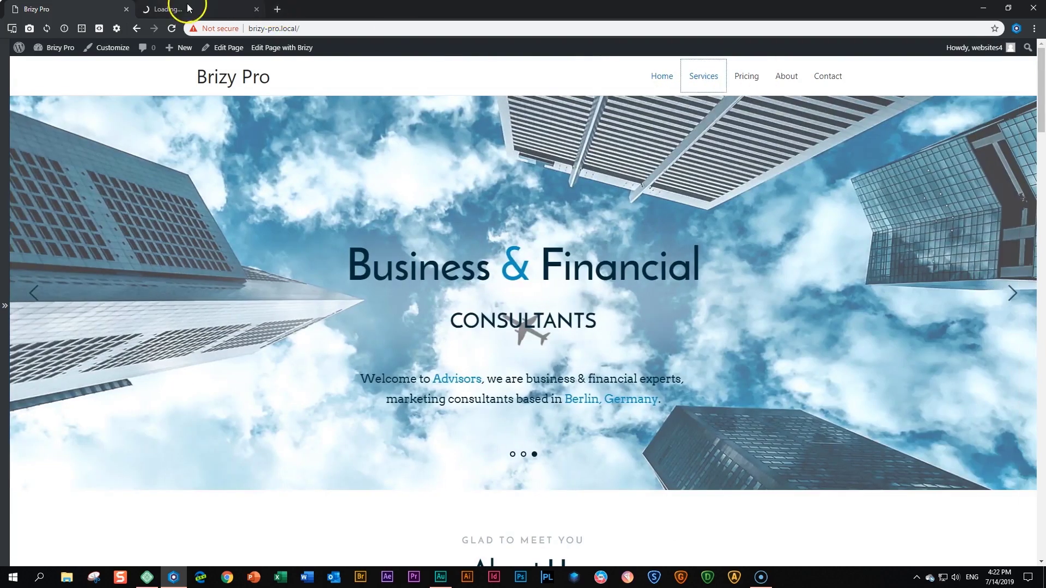
{"action": "left_click", "coordinate": [189, 8]}
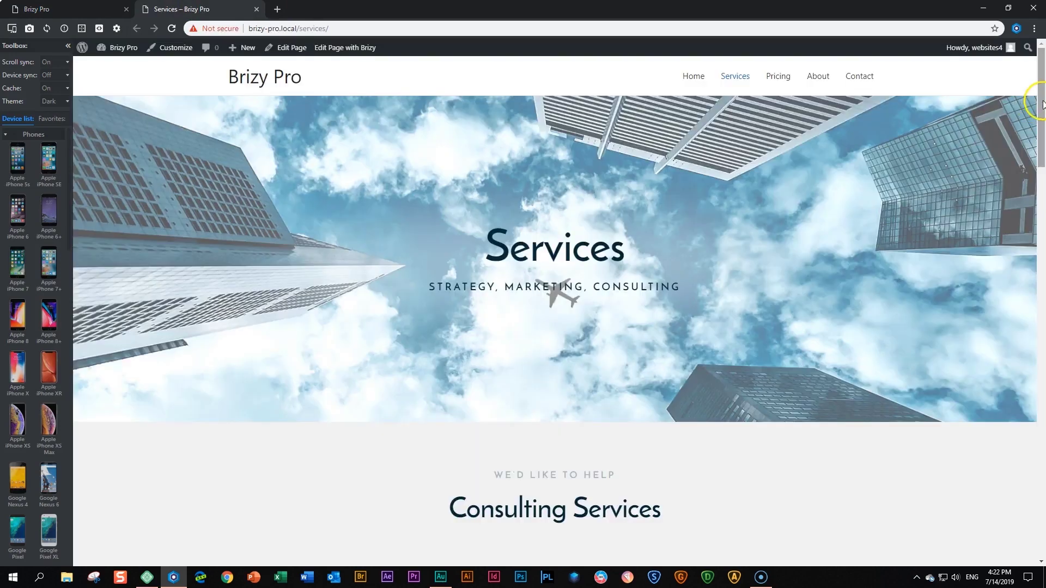
- Look over the Services page, then go back to the Home page tab
{"action": "left_click_drag", "start_coordinate": [1038, 109], "coordinate": [1041, 82]}
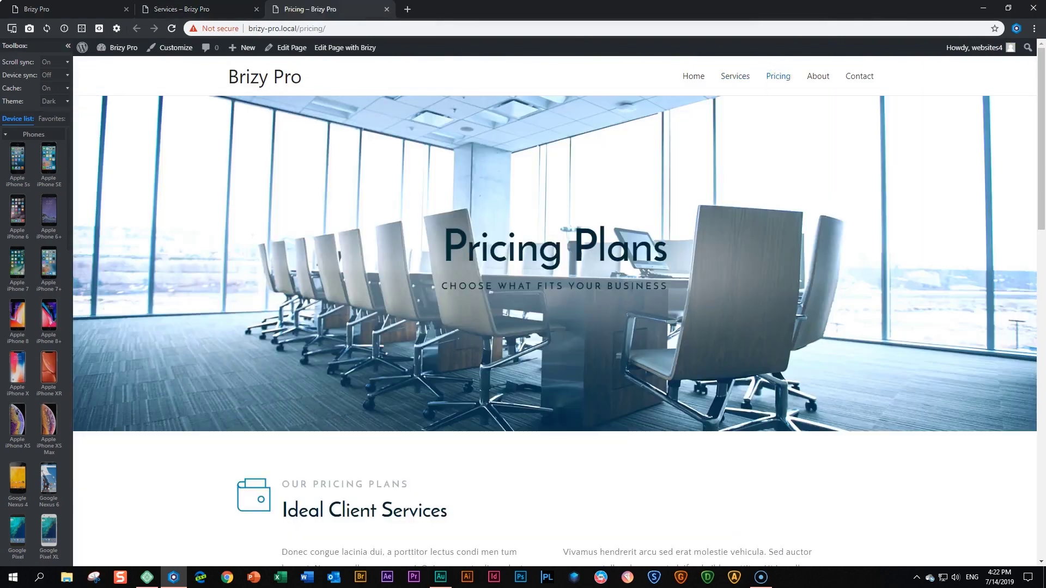
{"action": "scroll", "coordinate": [1013, 210], "scroll_direction": "down", "scroll_amount": 10}
{"action": "scroll", "coordinate": [1013, 216], "scroll_direction": "down", "scroll_amount": 2}
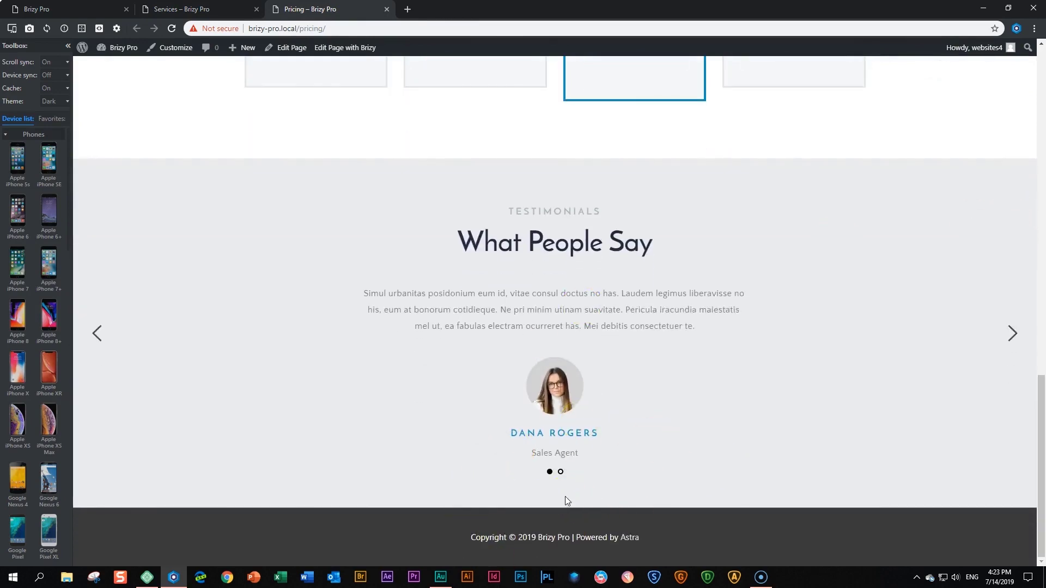
{"action": "left_click", "coordinate": [74, 9]}
{"action": "scroll", "coordinate": [344, 178], "scroll_direction": "down", "scroll_amount": 15}
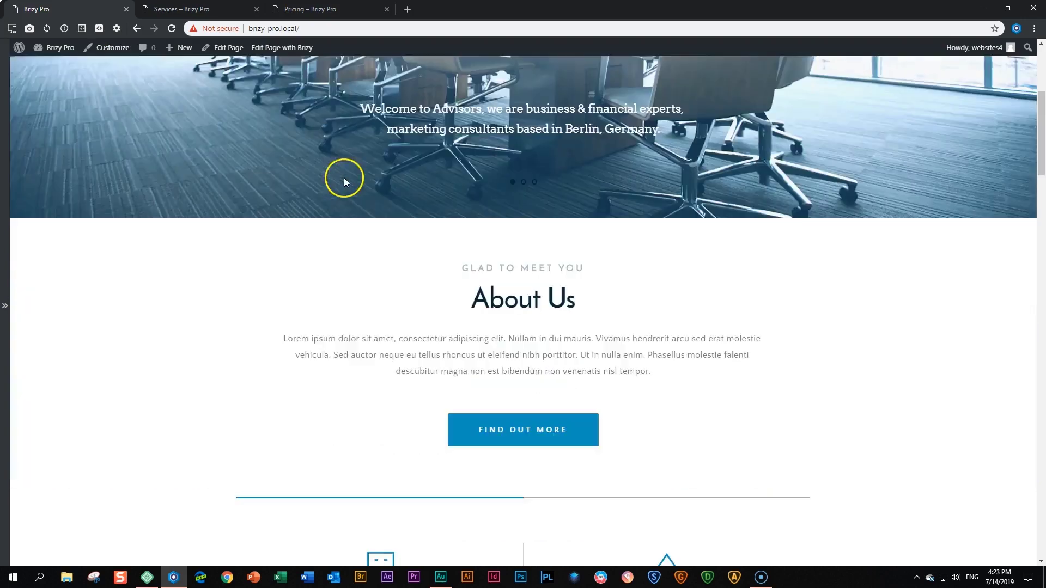
{"action": "scroll", "coordinate": [349, 183], "scroll_direction": "down", "scroll_amount": 15}
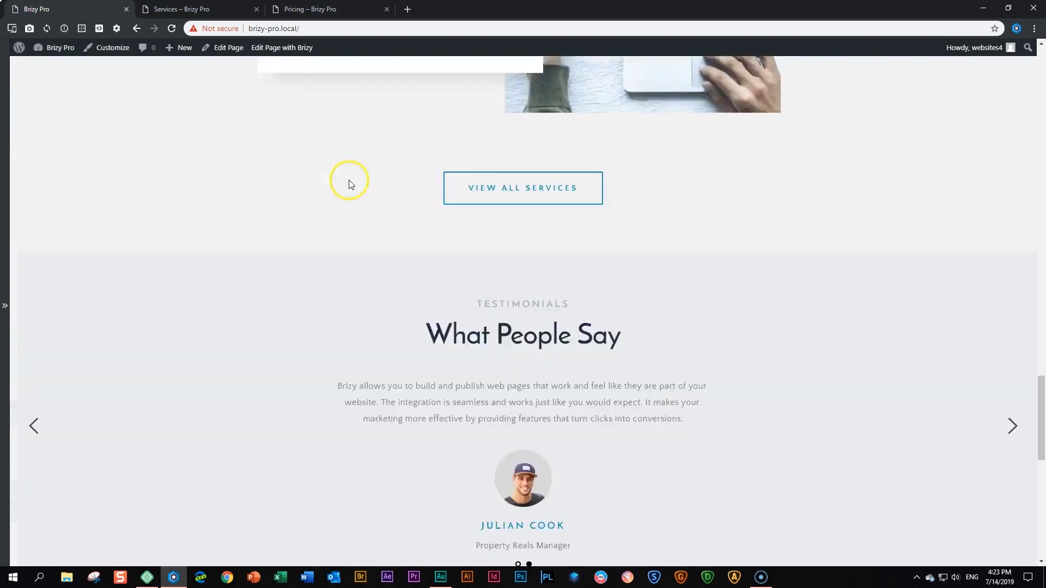
{"action": "scroll", "coordinate": [350, 181], "scroll_direction": "down", "scroll_amount": 2}
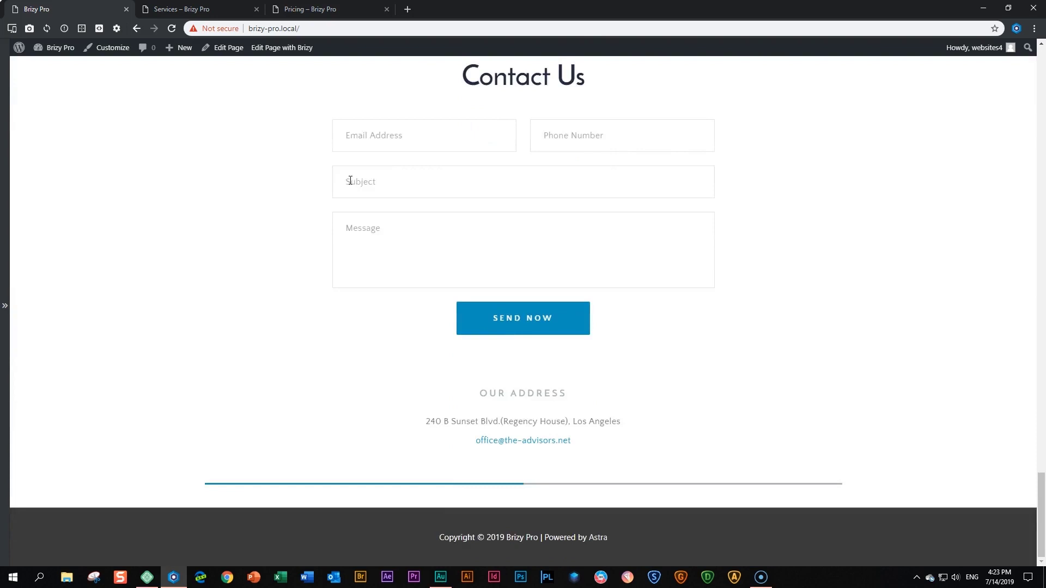
{"action": "scroll", "coordinate": [351, 180], "scroll_direction": "up", "scroll_amount": 1}
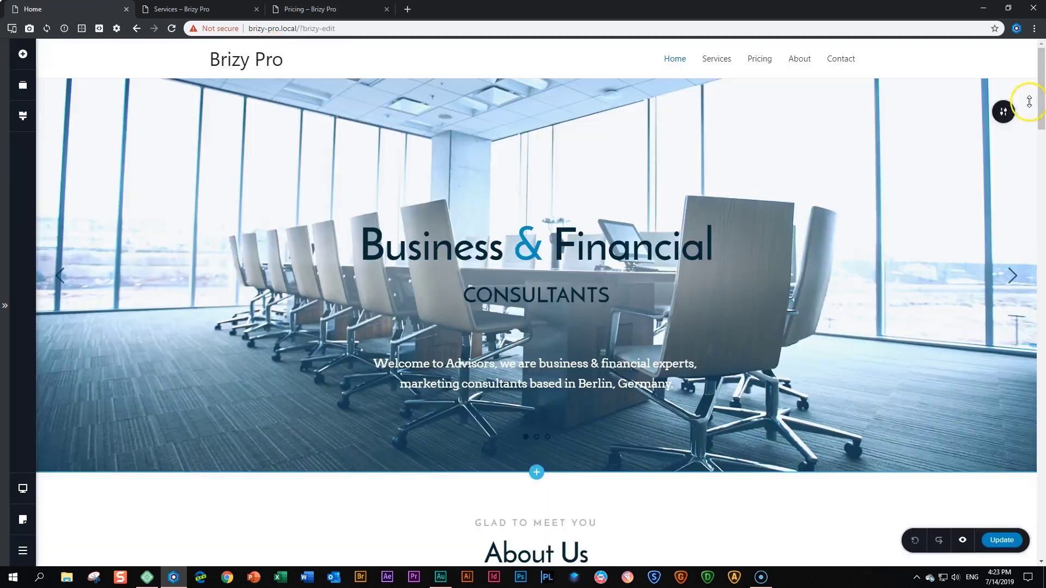
- Check the Contact Us block's global settings and see that the Global Blocks library is empty
{"action": "left_click_drag", "start_coordinate": [1034, 82], "coordinate": [1035, 520]}
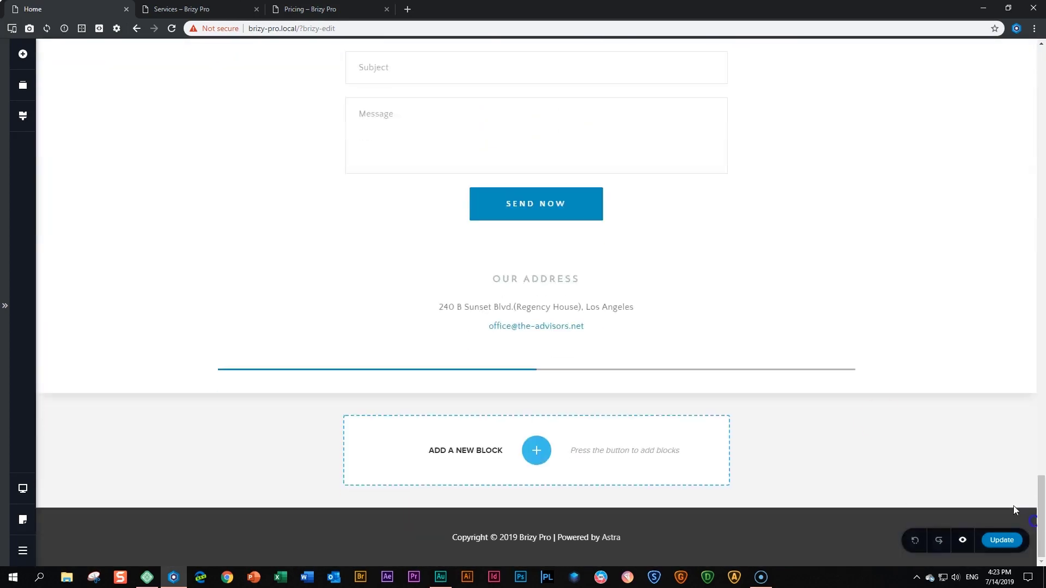
{"action": "scroll", "coordinate": [875, 411], "scroll_direction": "up", "scroll_amount": 3}
{"action": "mouse_move", "coordinate": [1001, 80]}
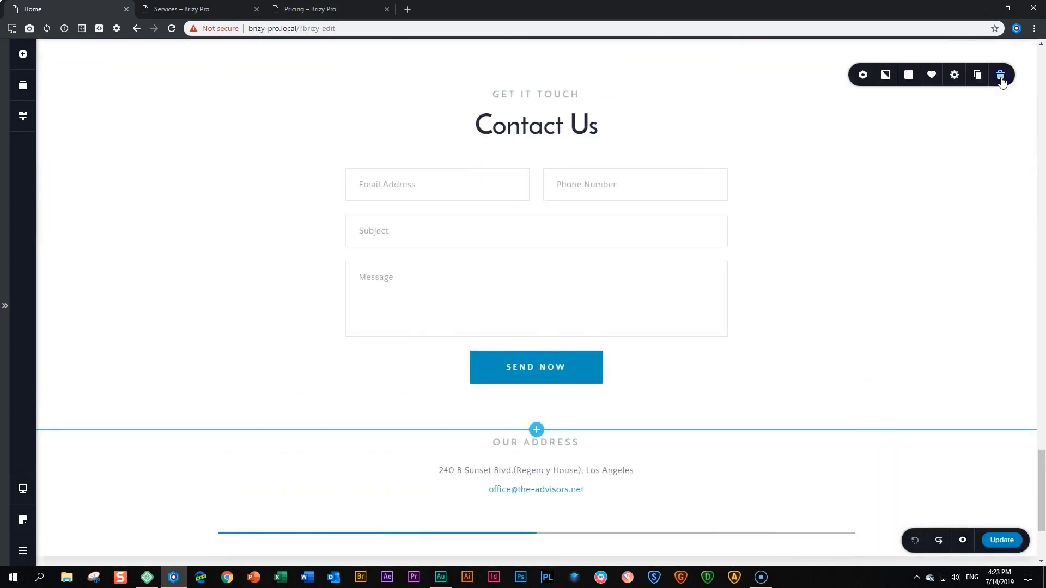
{"action": "left_click", "coordinate": [863, 77]}
{"action": "left_click", "coordinate": [865, 79]}
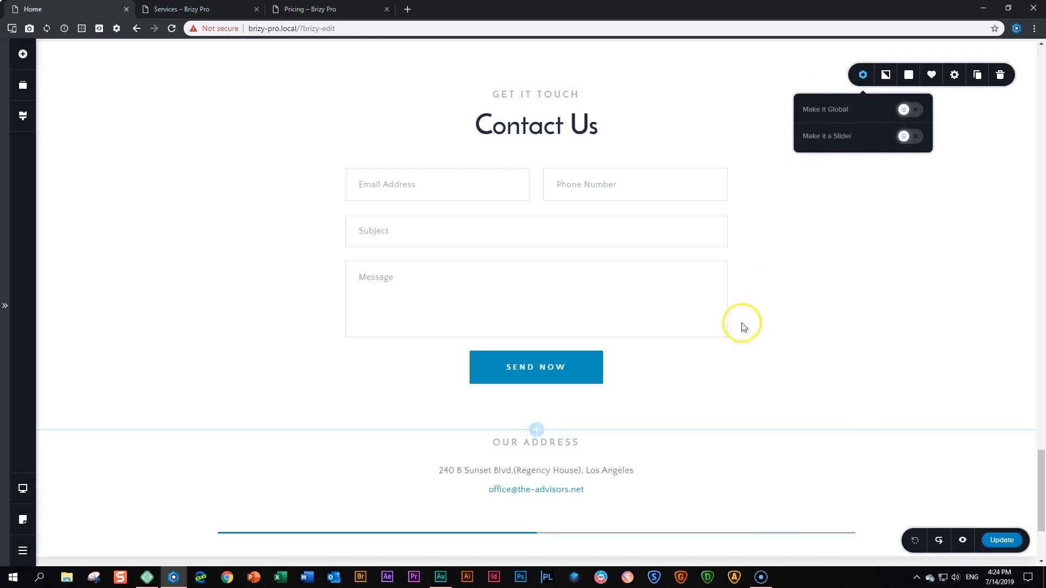
{"action": "scroll", "coordinate": [752, 331], "scroll_direction": "down", "scroll_amount": 3}
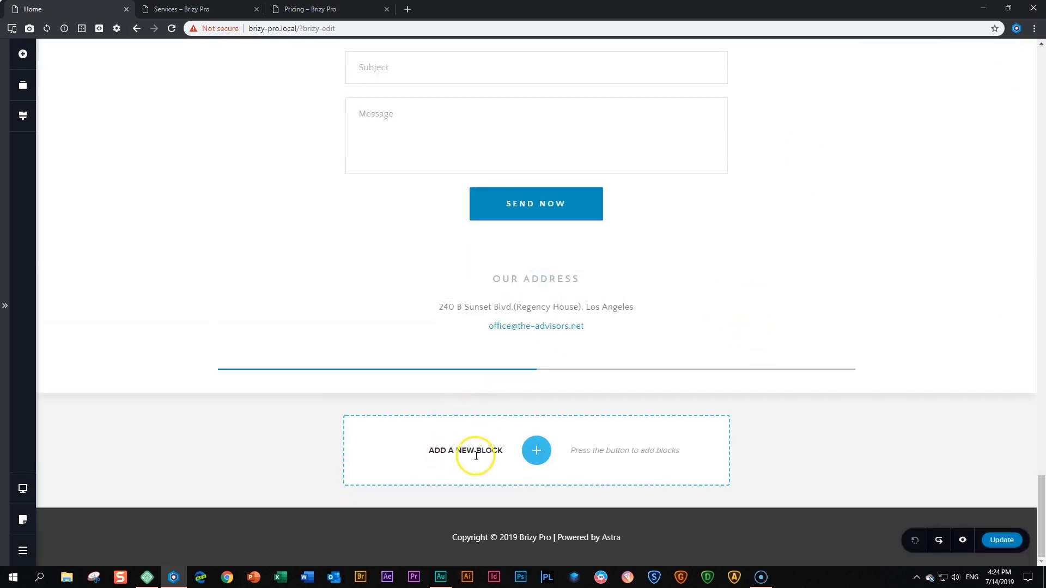
{"action": "left_click", "coordinate": [536, 450]}
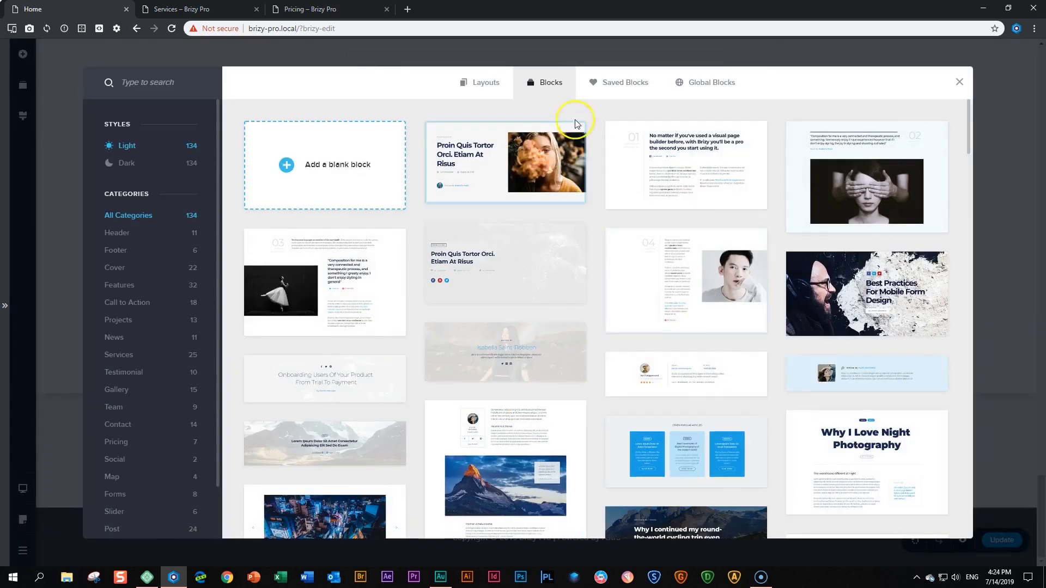
{"action": "left_click", "coordinate": [701, 87]}
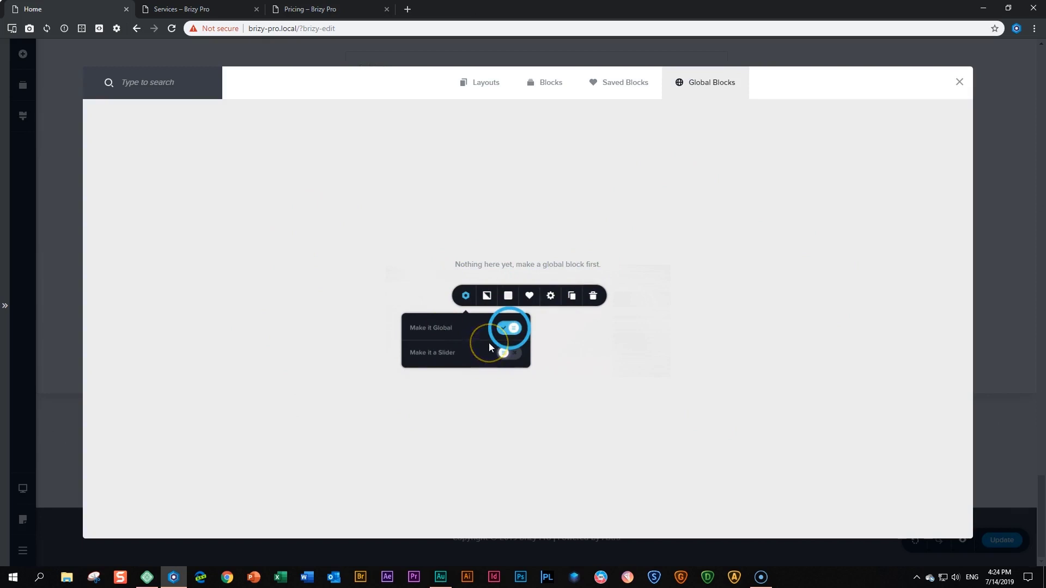
- Close the block library and make the Contact Us section a global block
{"action": "left_click", "coordinate": [959, 81]}
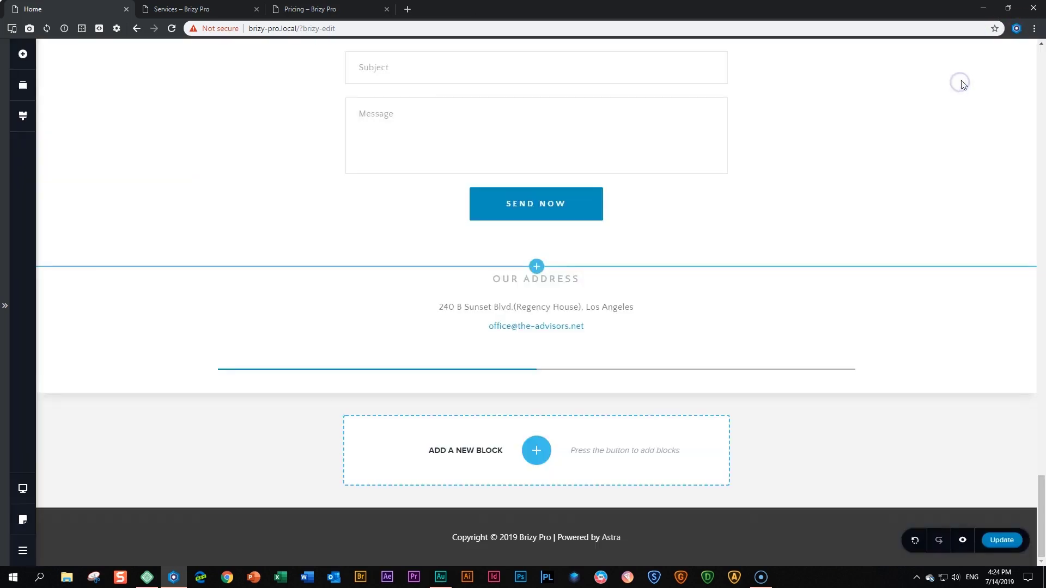
{"action": "scroll", "coordinate": [947, 116], "scroll_direction": "up", "scroll_amount": 3}
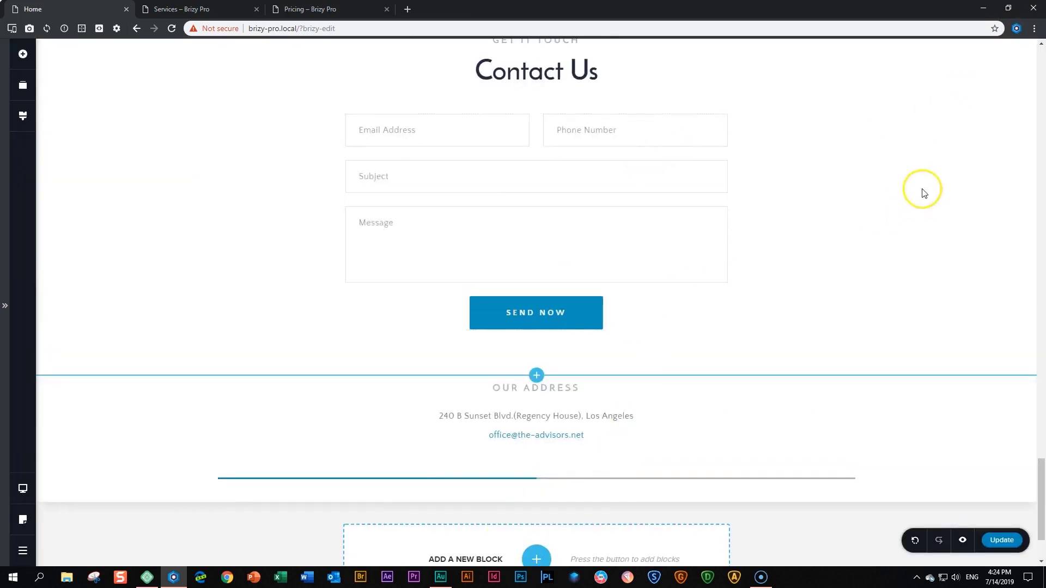
{"action": "scroll", "coordinate": [915, 180], "scroll_direction": "up", "scroll_amount": 1}
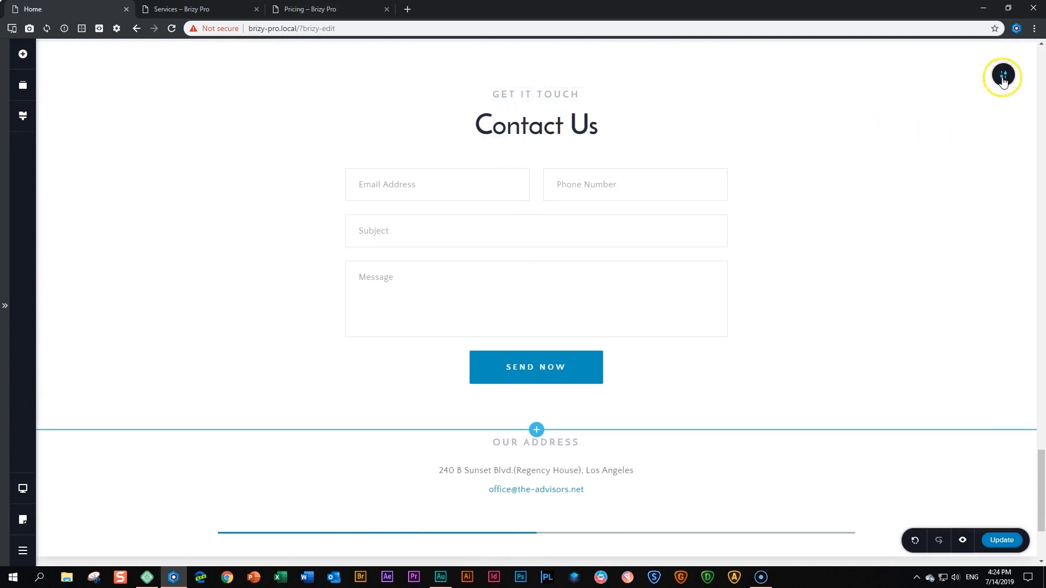
{"action": "left_click", "coordinate": [1003, 76]}
{"action": "left_click", "coordinate": [865, 77]}
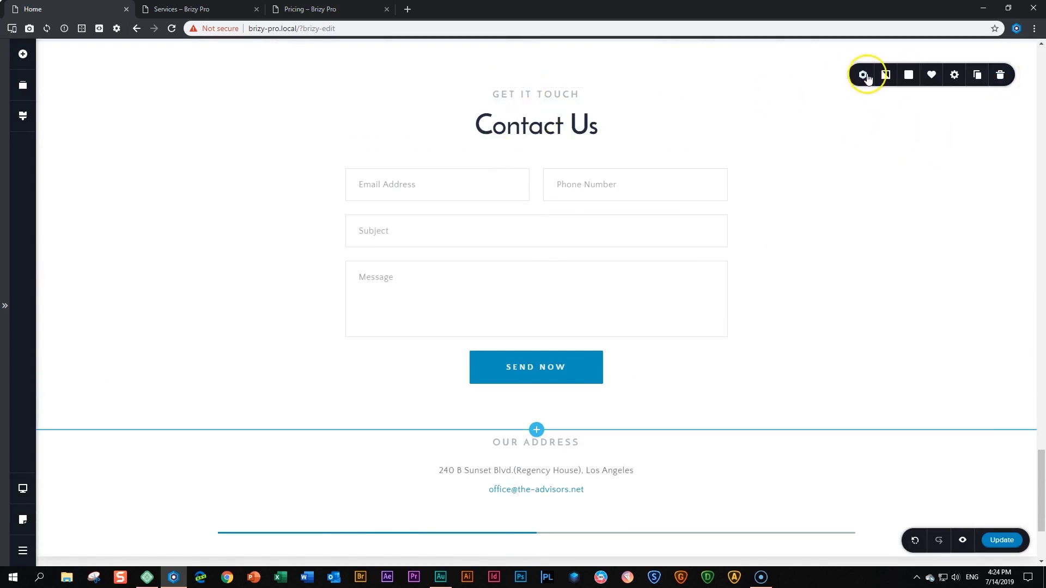
{"action": "left_click", "coordinate": [908, 110]}
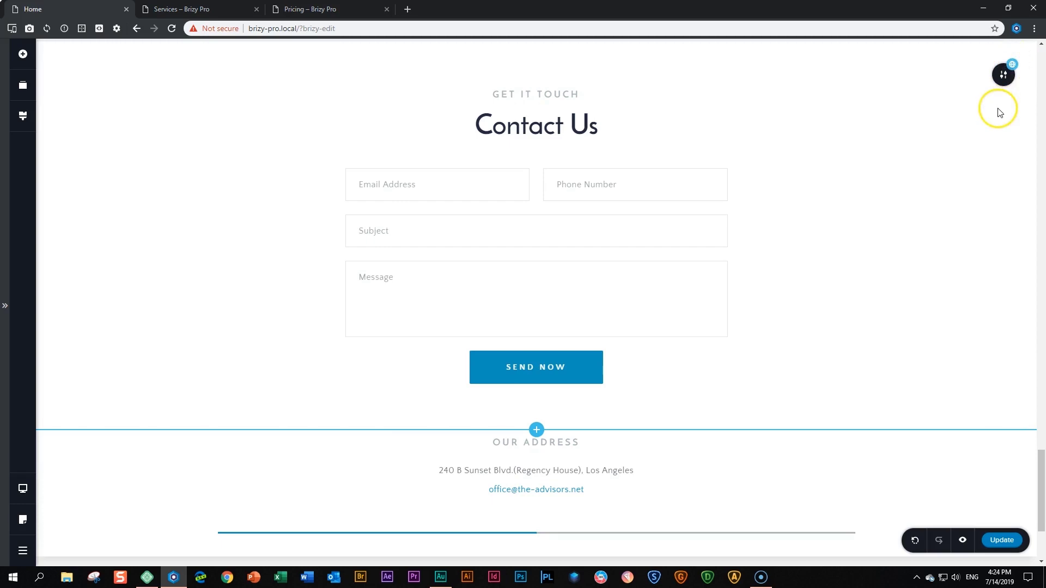
- Make the Our Address section global and confirm both blocks appear in Global Blocks
{"action": "scroll", "coordinate": [997, 111], "scroll_direction": "down", "scroll_amount": 3}
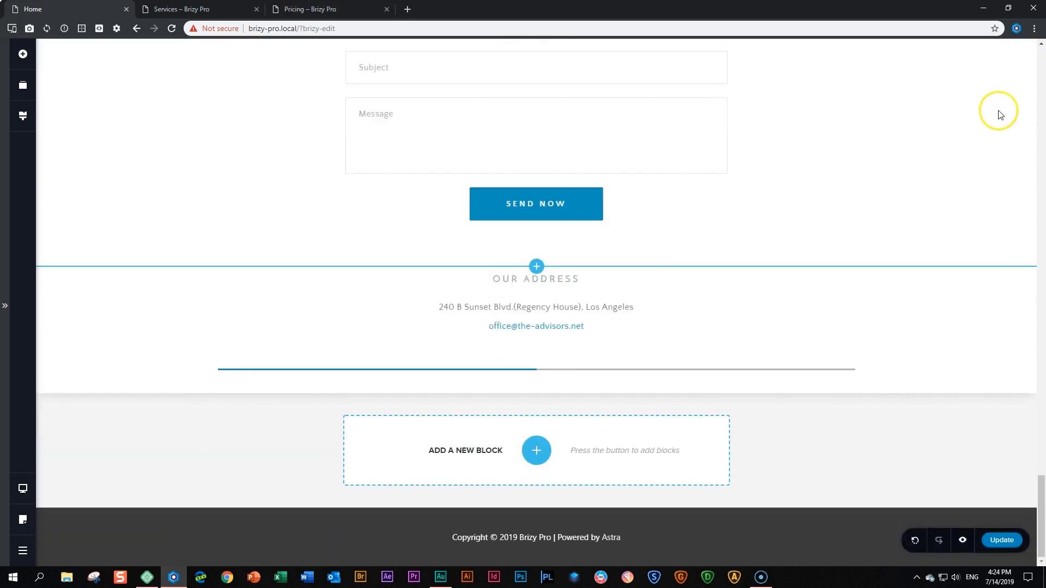
{"action": "left_click", "coordinate": [1002, 301]}
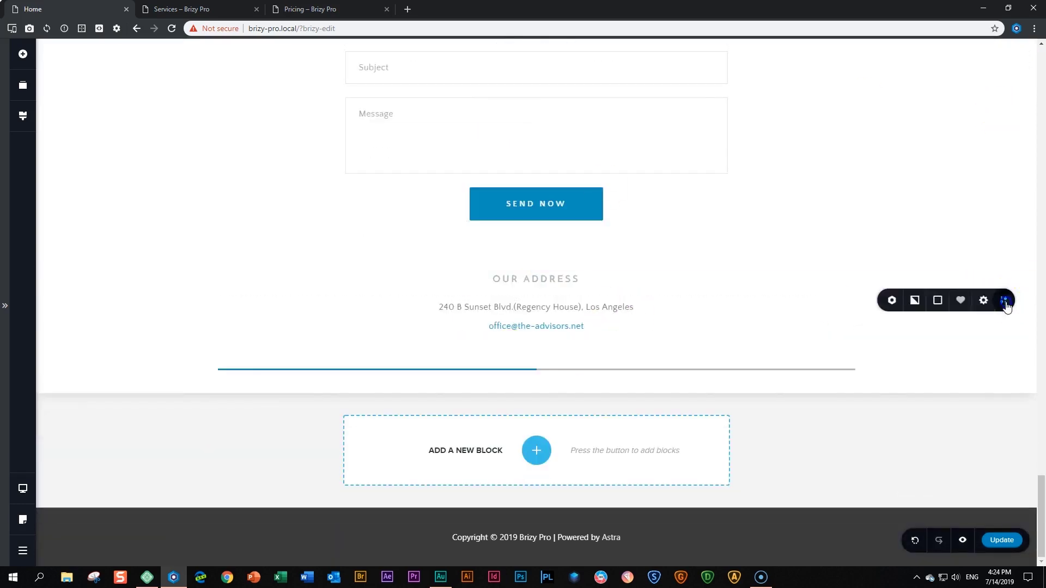
{"action": "left_click", "coordinate": [861, 303]}
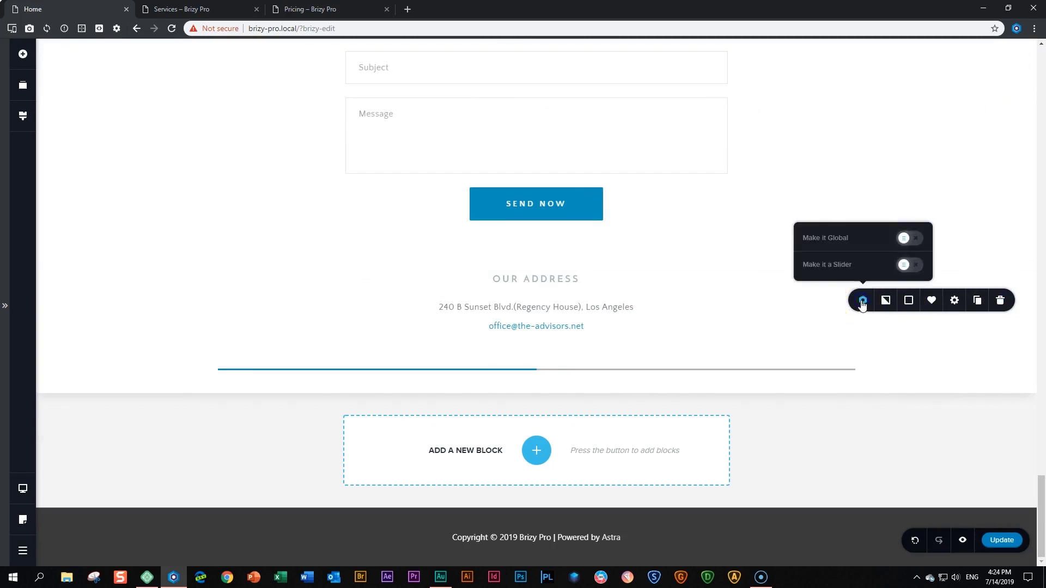
{"action": "left_click", "coordinate": [915, 239]}
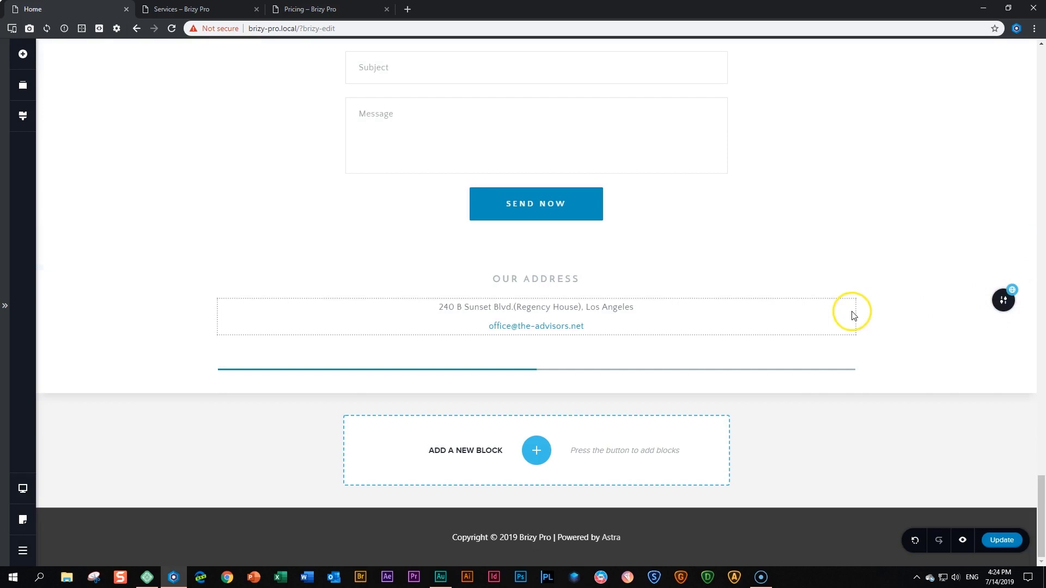
{"action": "left_click", "coordinate": [534, 452]}
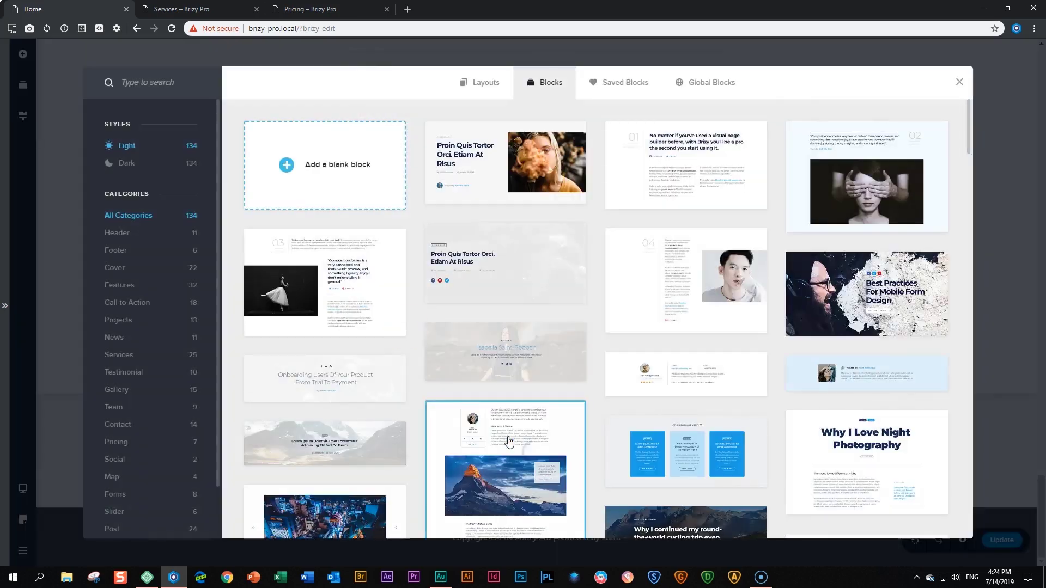
{"action": "left_click", "coordinate": [709, 86]}
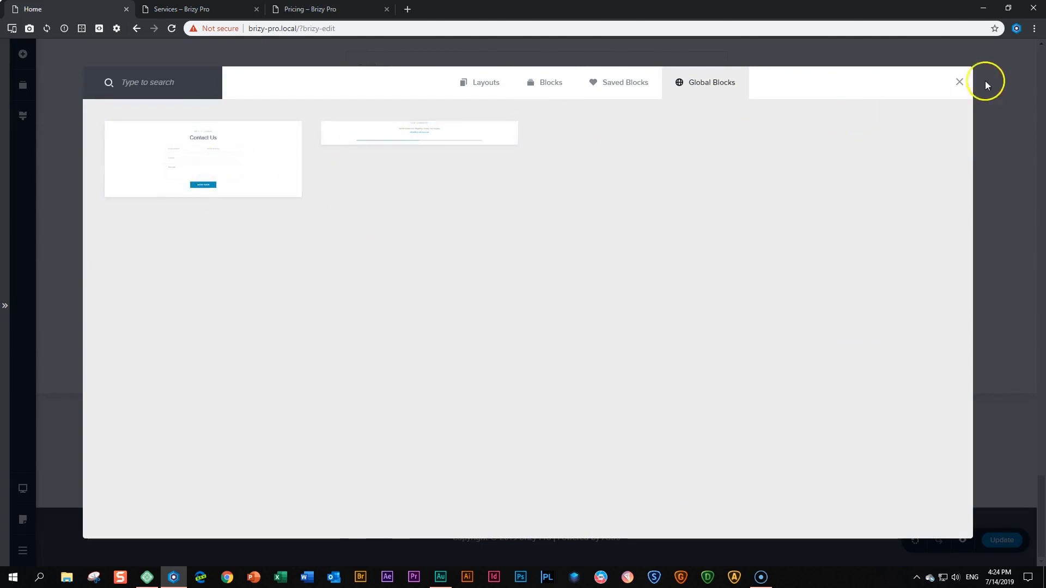
{"action": "left_click", "coordinate": [960, 82]}
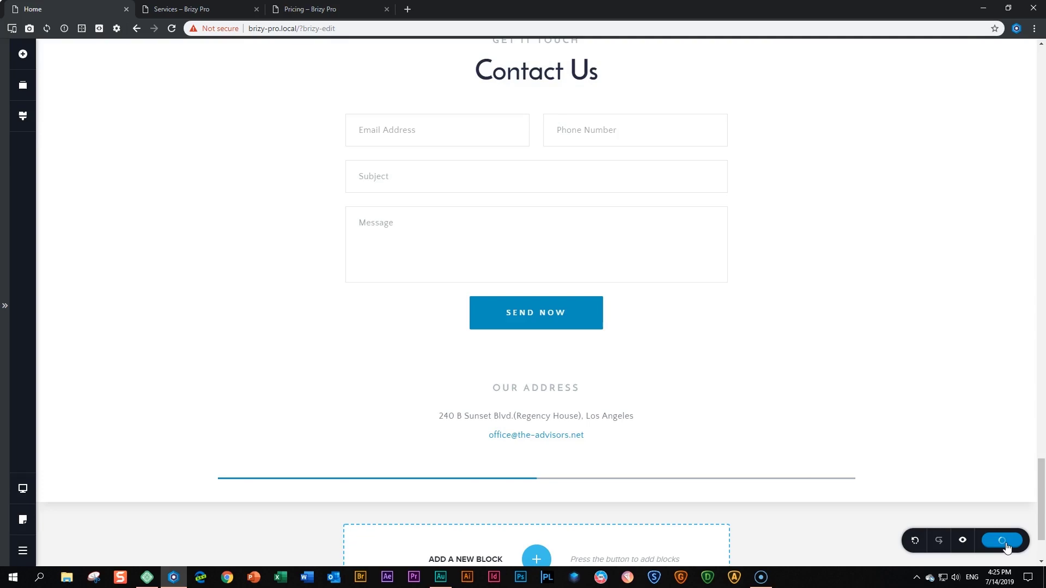
- Insert the global Contact Us block at the bottom of the Services page
{"action": "left_click", "coordinate": [204, 10]}
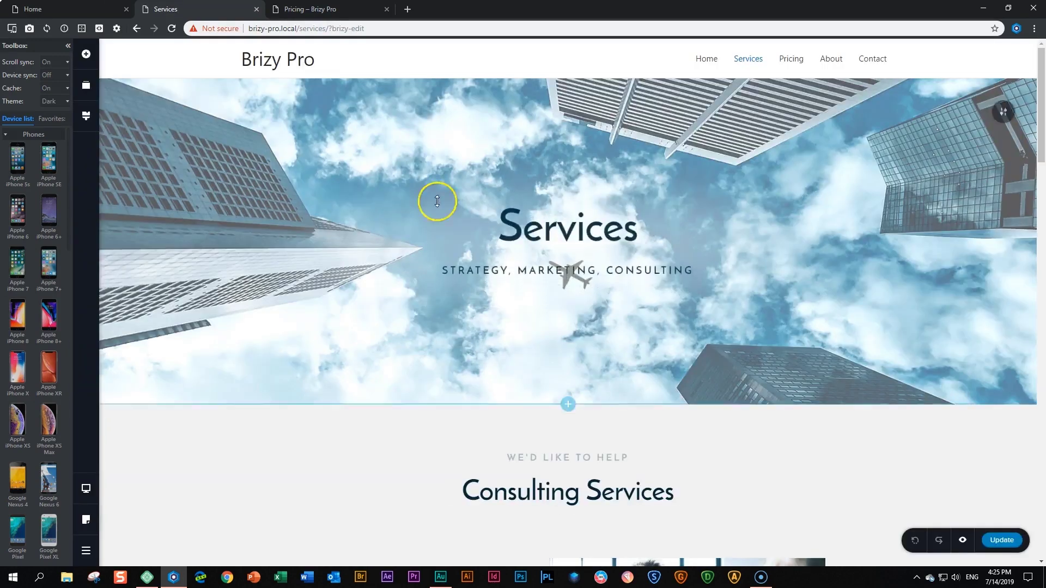
{"action": "scroll", "coordinate": [448, 233], "scroll_direction": "down", "scroll_amount": 15}
{"action": "scroll", "coordinate": [452, 243], "scroll_direction": "down", "scroll_amount": 2}
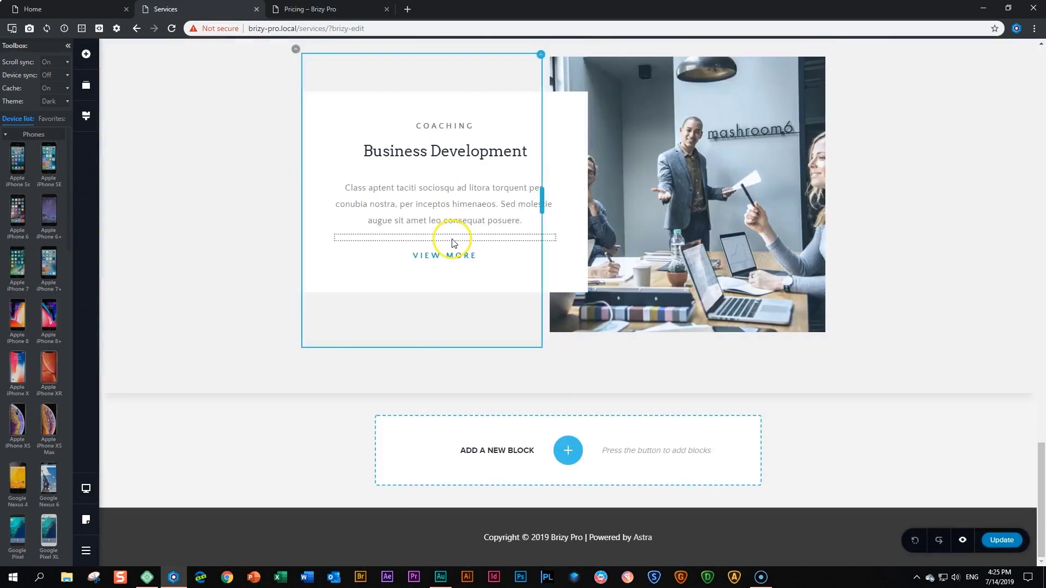
{"action": "left_click", "coordinate": [568, 450]}
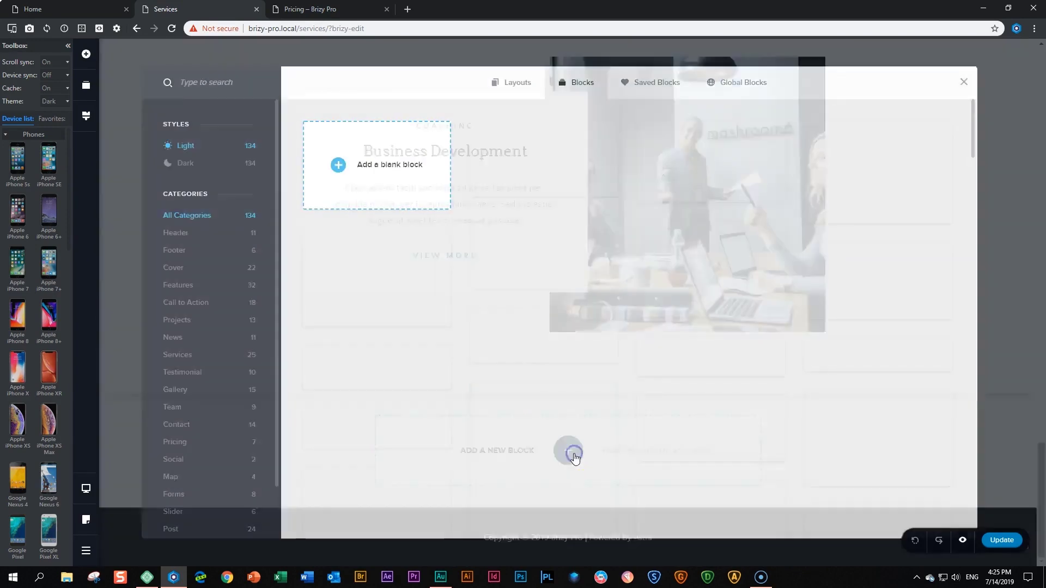
{"action": "left_click", "coordinate": [737, 83]}
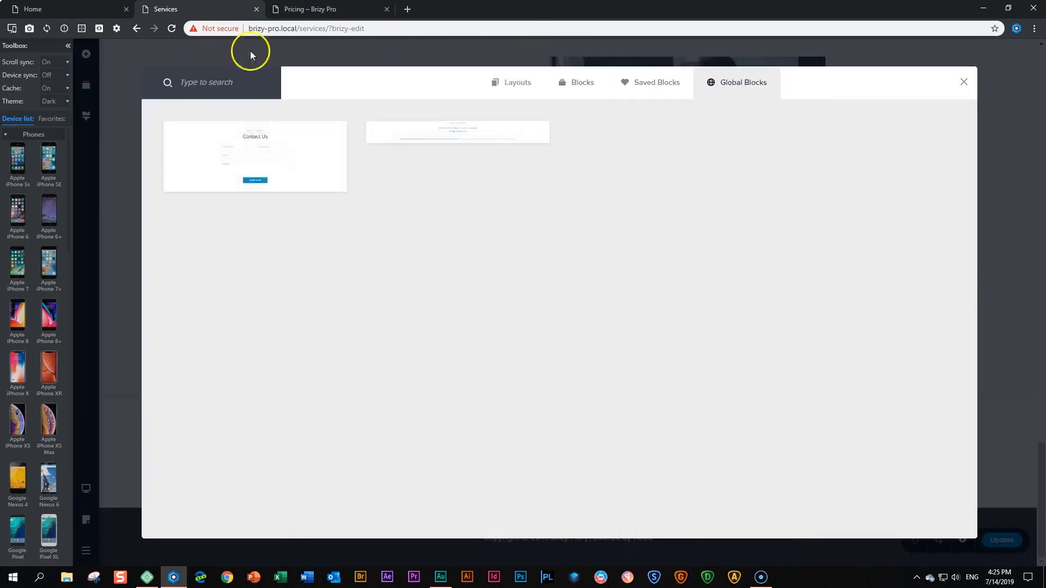
{"action": "left_click", "coordinate": [266, 154]}
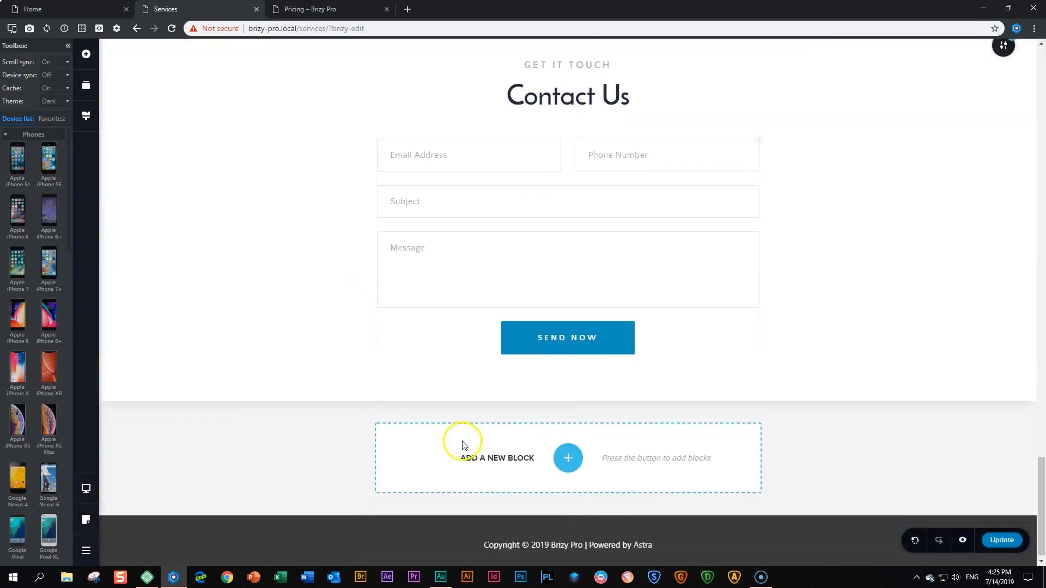
- Add the global Our Address block below it and update the Services page
{"action": "left_click", "coordinate": [568, 457]}
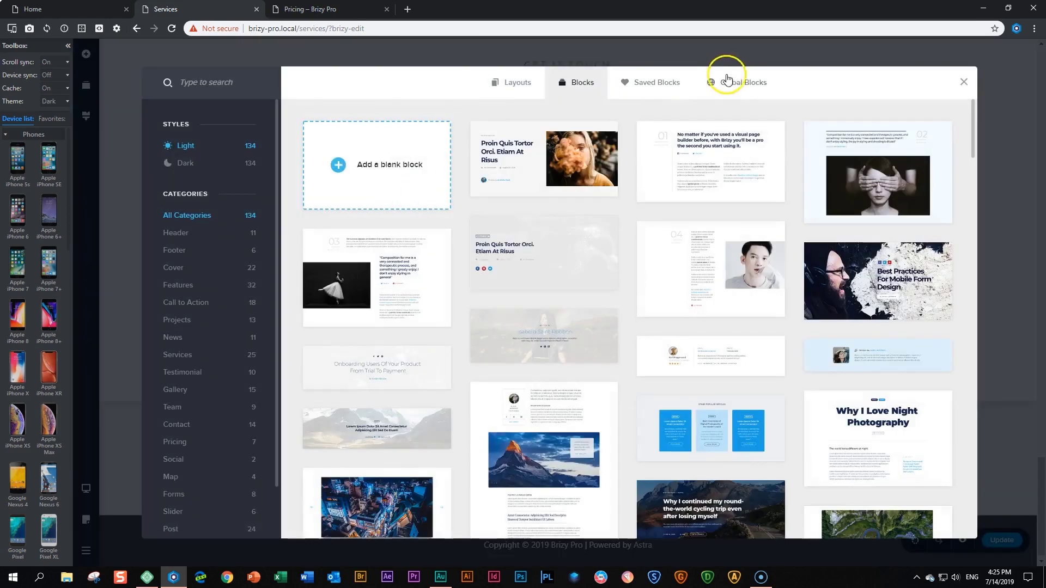
{"action": "left_click", "coordinate": [727, 78]}
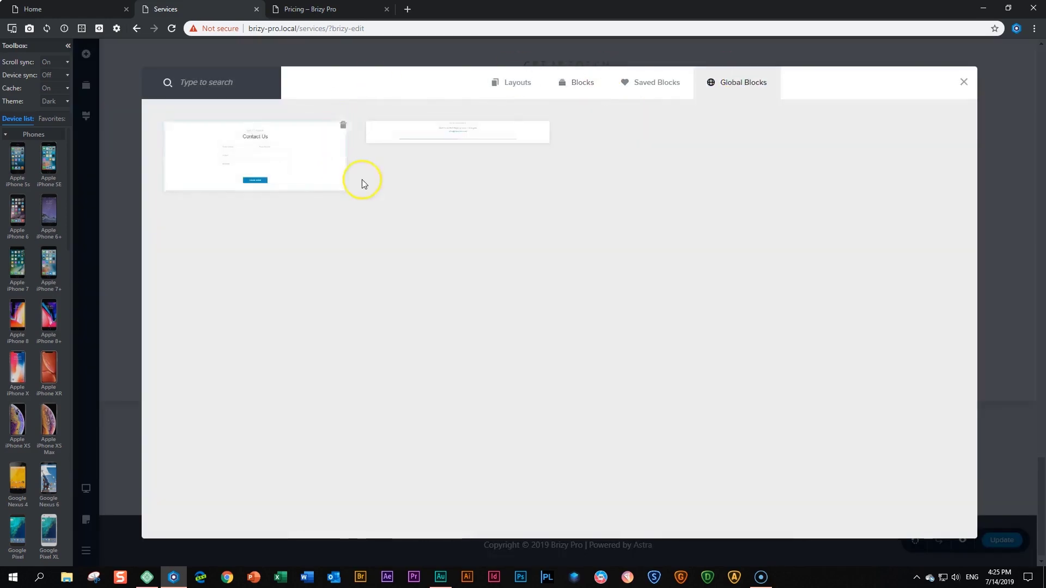
{"action": "left_click", "coordinate": [427, 136]}
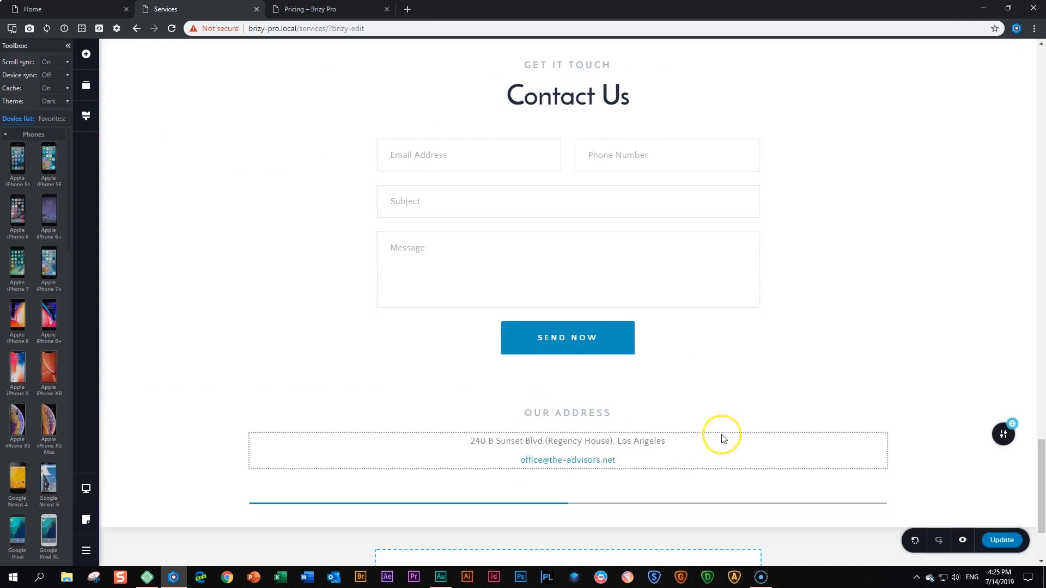
{"action": "left_click_drag", "start_coordinate": [1005, 436], "coordinate": [1005, 93]}
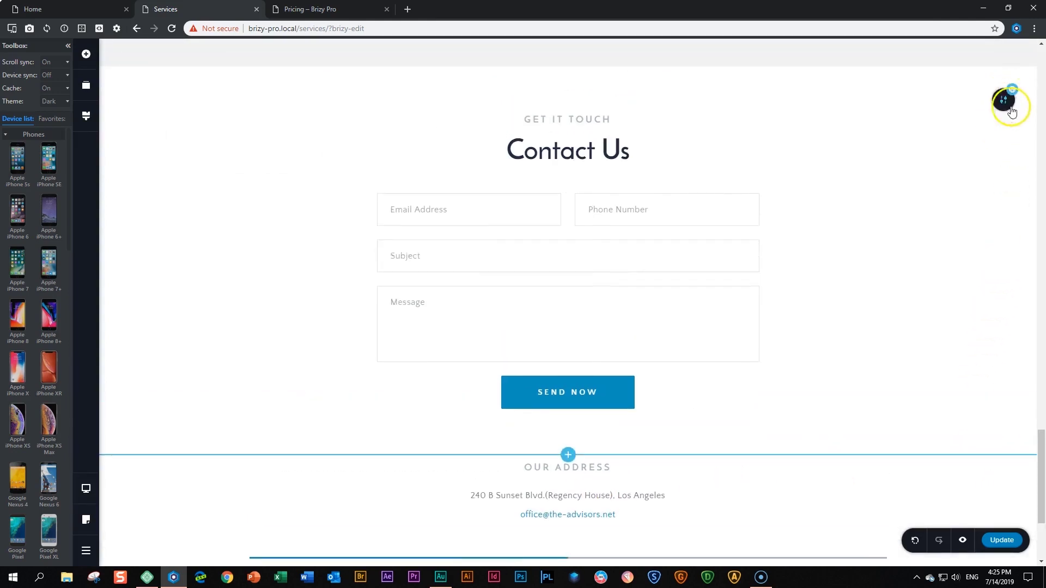
{"action": "scroll", "coordinate": [989, 324], "scroll_direction": "down", "scroll_amount": 4}
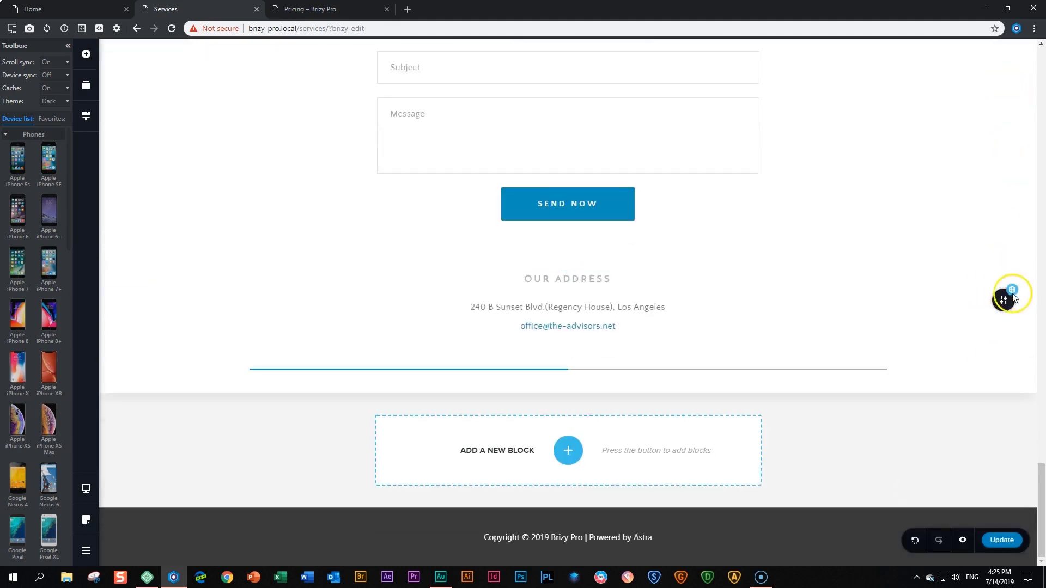
{"action": "scroll", "coordinate": [996, 311], "scroll_direction": "up", "scroll_amount": 3}
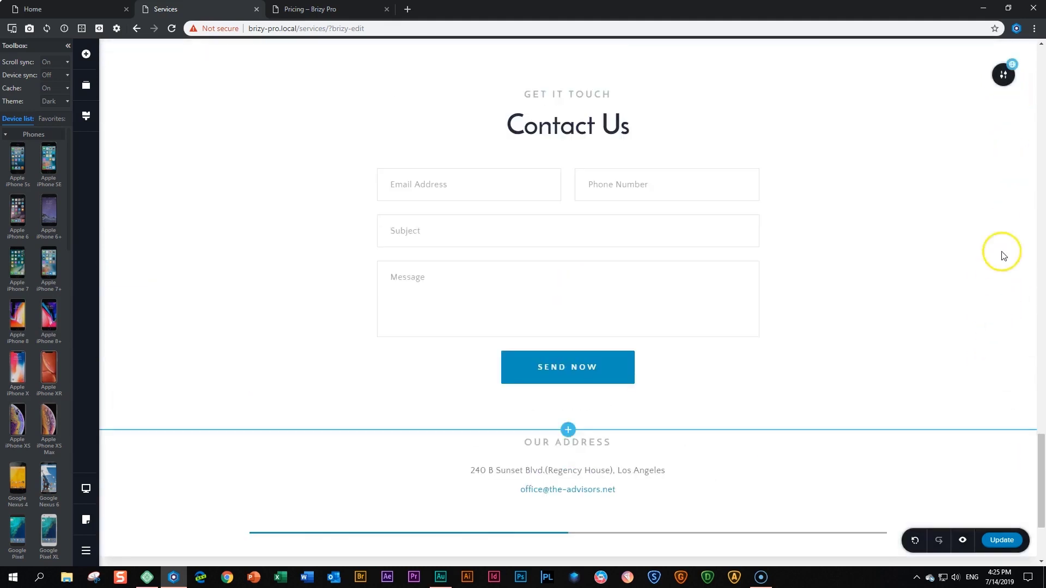
{"action": "left_click", "coordinate": [1001, 542]}
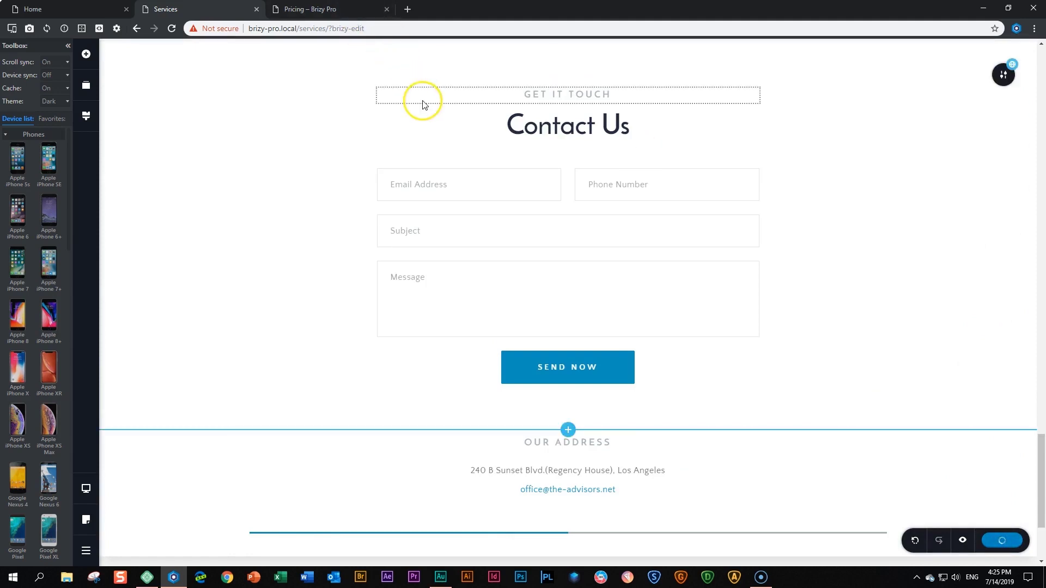
{"action": "left_click", "coordinate": [348, 9]}
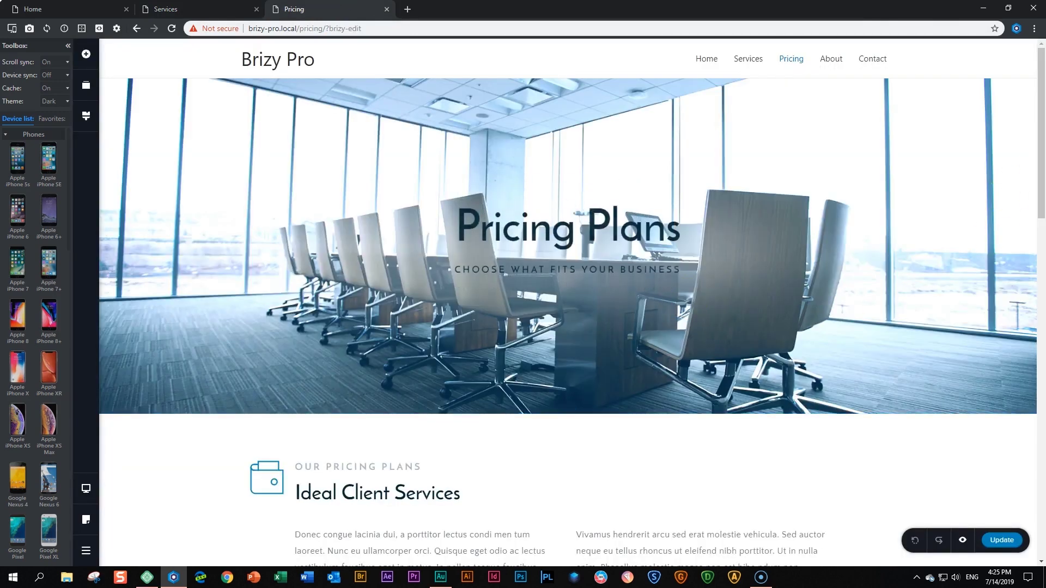
- Insert the global Contact Us block, then the Our Address block, at the end of Pricing and update
{"action": "scroll", "coordinate": [1020, 187], "scroll_direction": "down", "scroll_amount": 20}
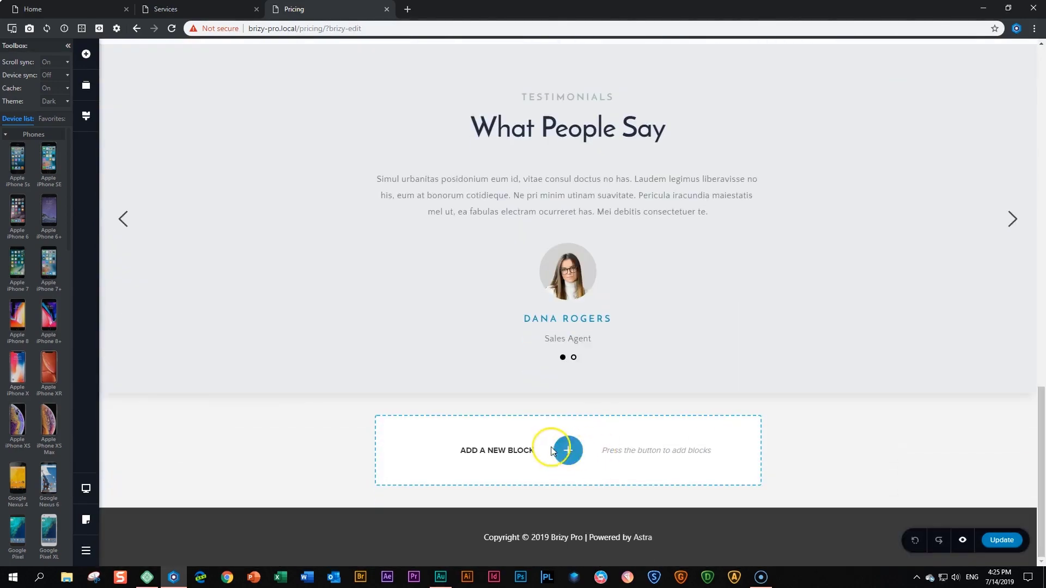
{"action": "left_click", "coordinate": [561, 450]}
{"action": "left_click", "coordinate": [730, 85]}
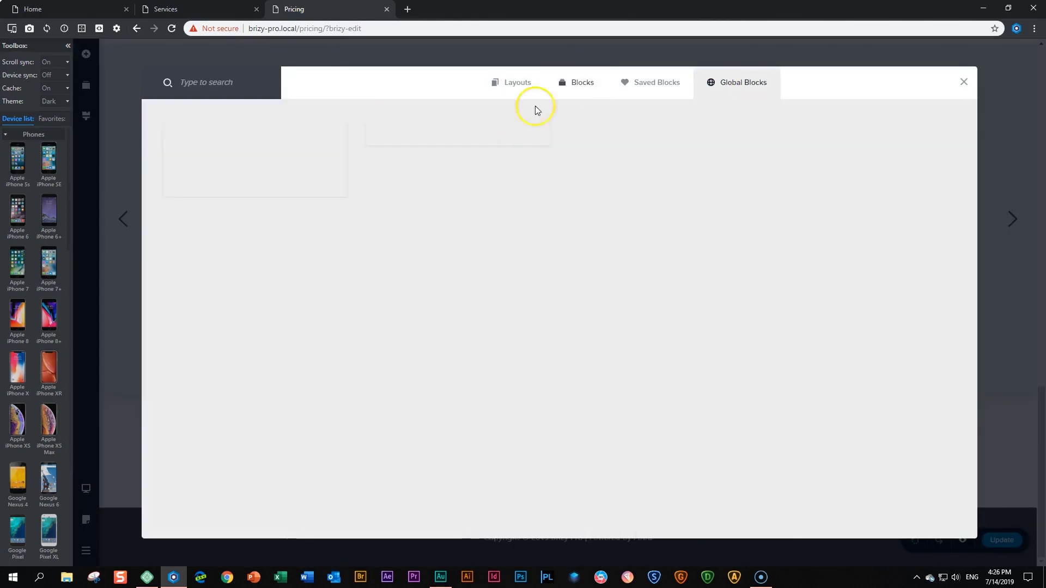
{"action": "left_click", "coordinate": [261, 159]}
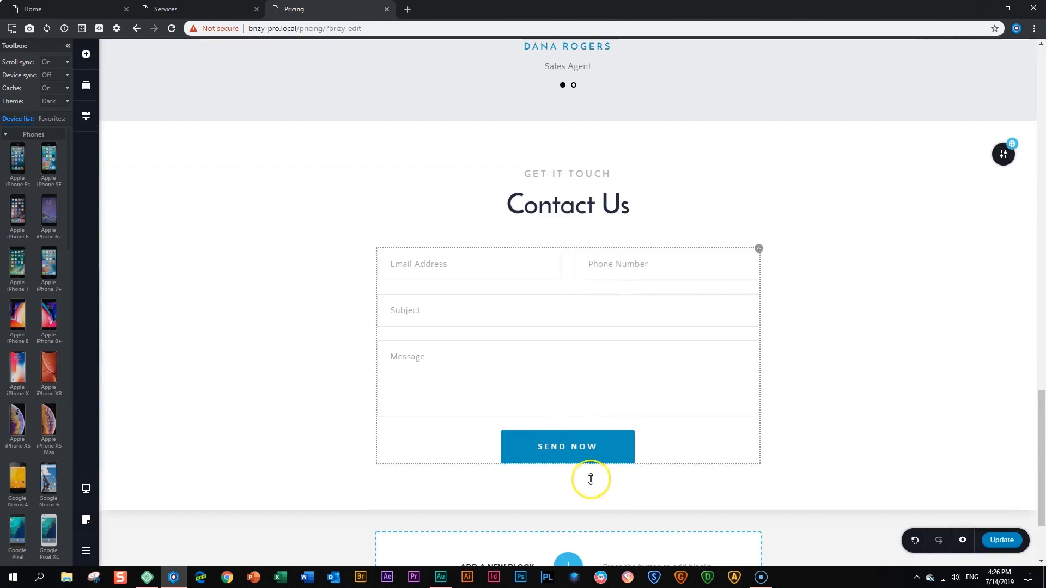
{"action": "left_click", "coordinate": [569, 561]}
{"action": "left_click", "coordinate": [744, 88]}
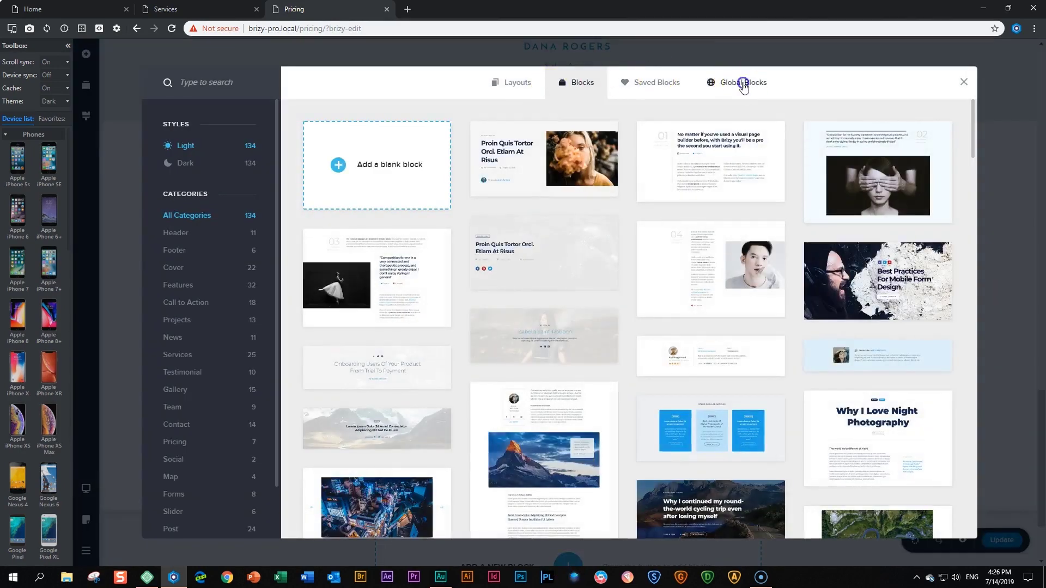
{"action": "left_click", "coordinate": [491, 133]}
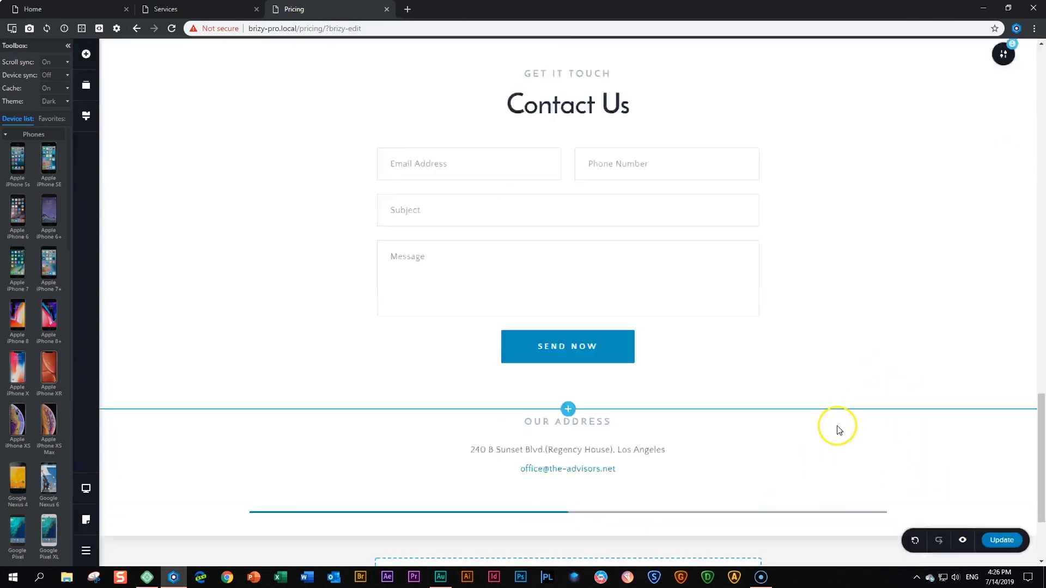
{"action": "left_click", "coordinate": [1001, 539]}
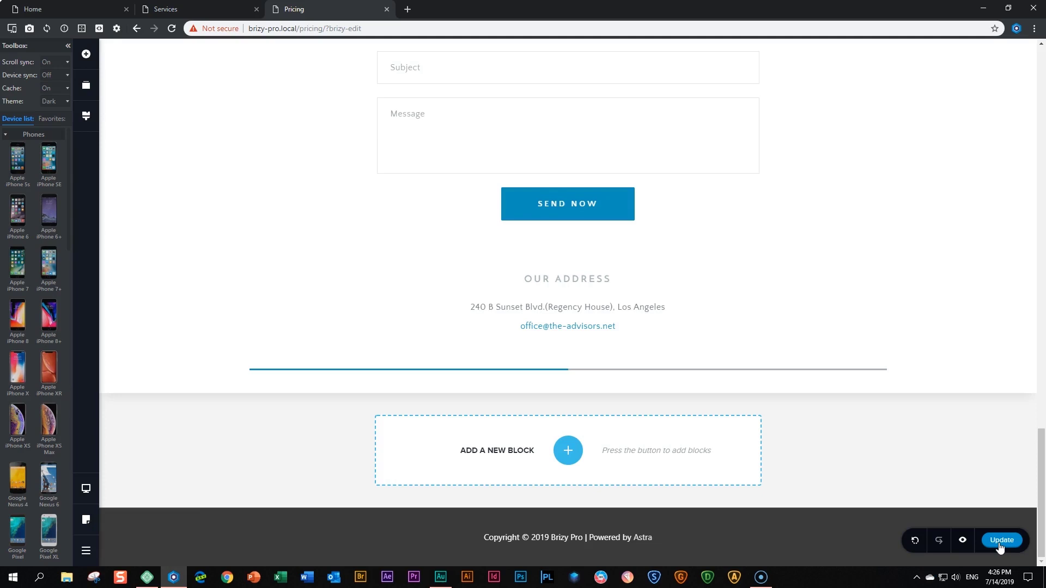
- Preview the Pricing page live, then close the Pricing and Services editor tabs
{"action": "left_click", "coordinate": [963, 541]}
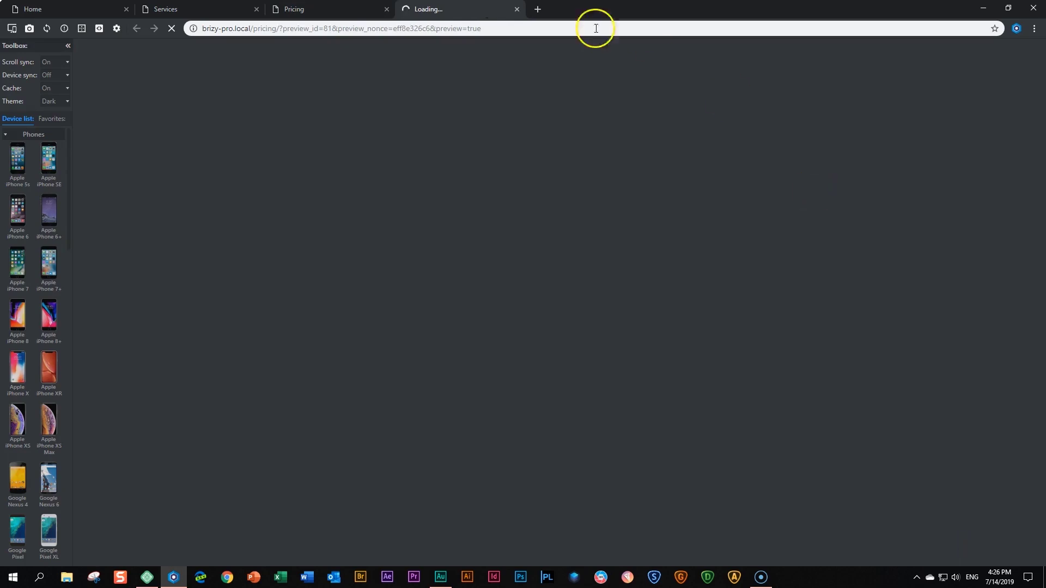
{"action": "left_click", "coordinate": [361, 10]}
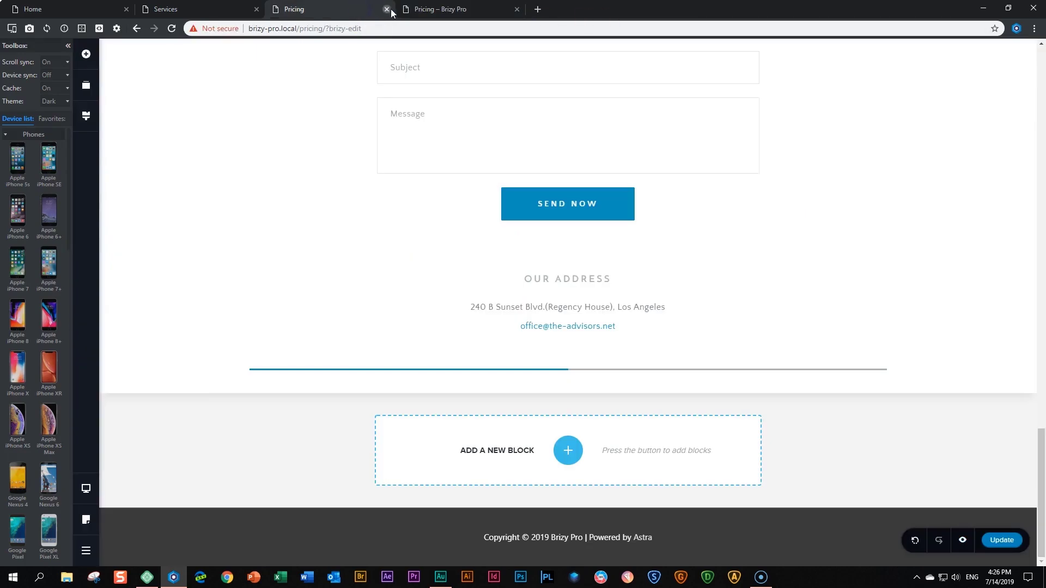
{"action": "left_click", "coordinate": [386, 9]}
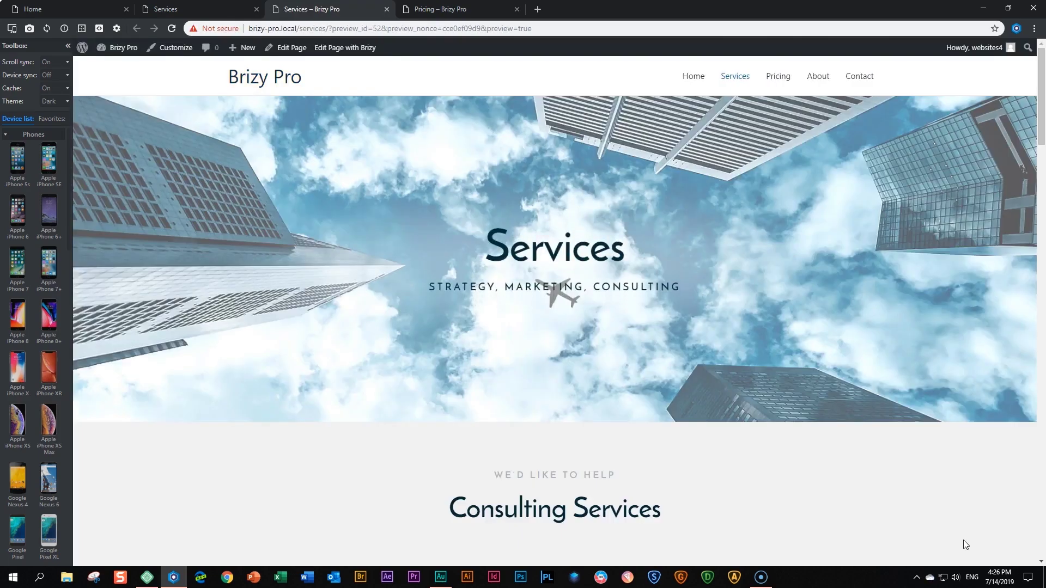
{"action": "left_click", "coordinate": [234, 9]}
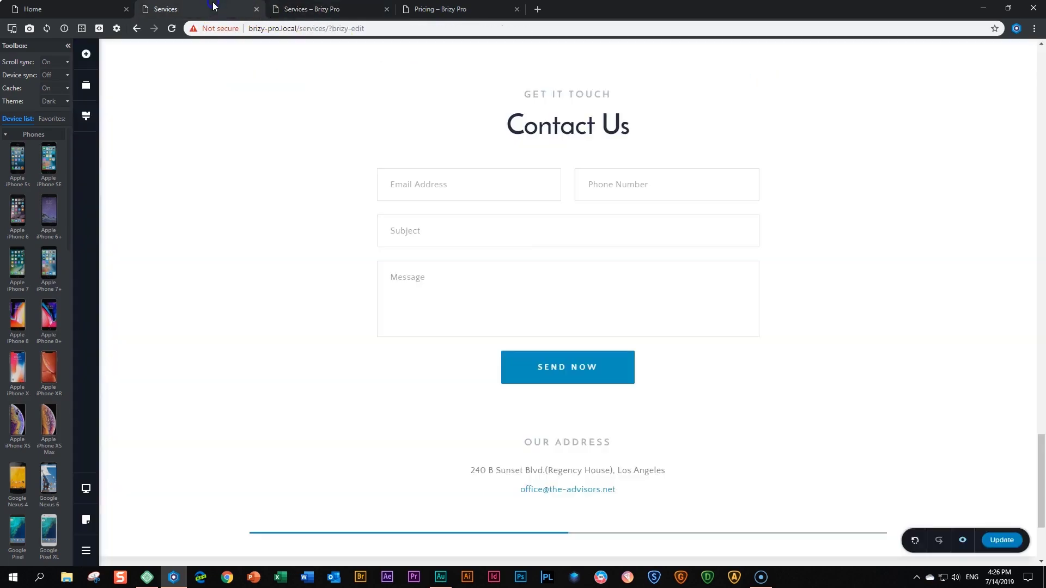
{"action": "left_click", "coordinate": [256, 10]}
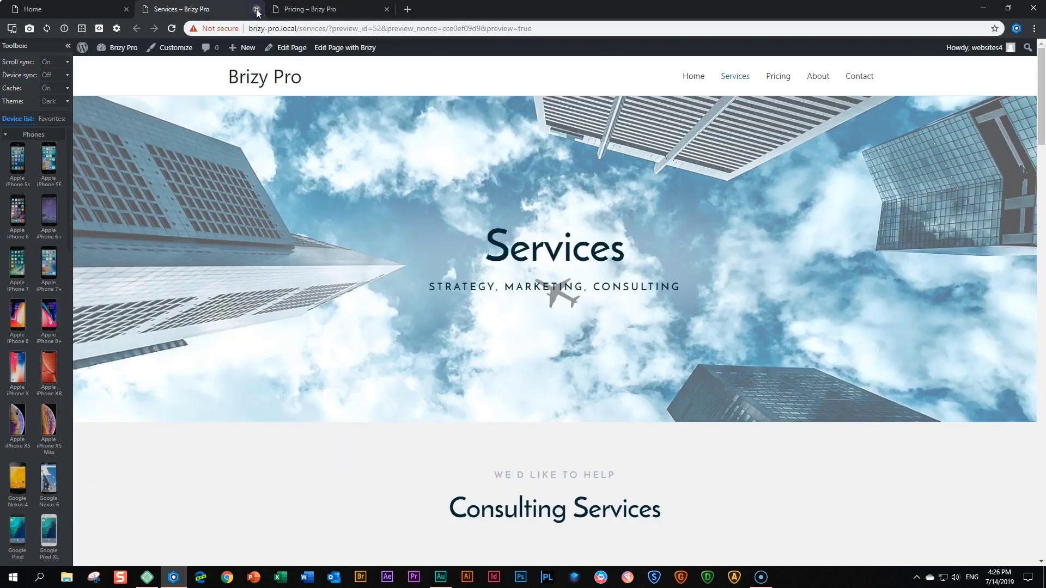
- Replace the Home page's 'Contact Us' heading with 'Message Us' and update the page
{"action": "left_click", "coordinate": [61, 11]}
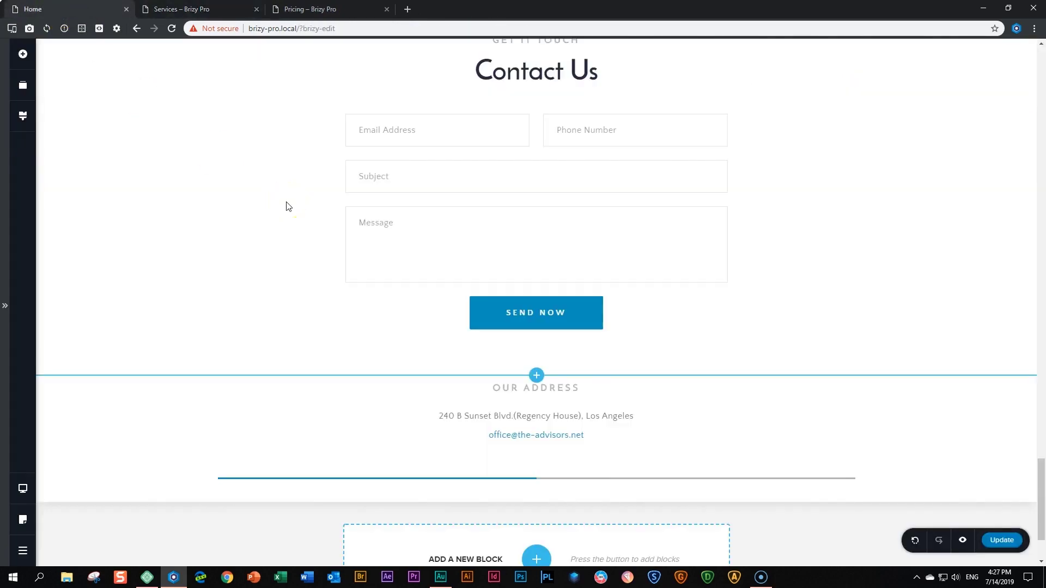
{"action": "scroll", "coordinate": [327, 208], "scroll_direction": "up", "scroll_amount": 2}
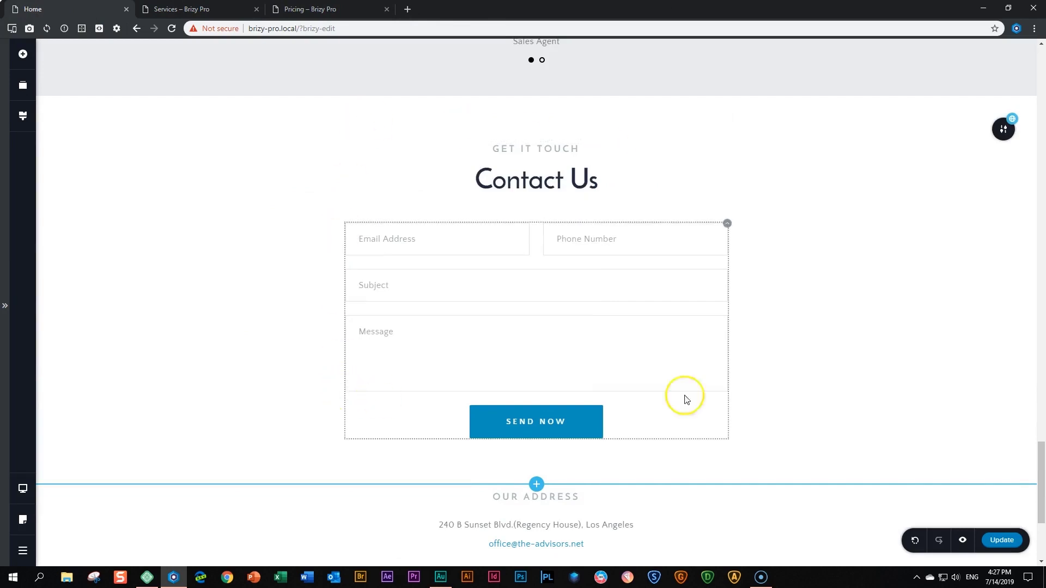
{"action": "triple_click", "coordinate": [536, 184]}
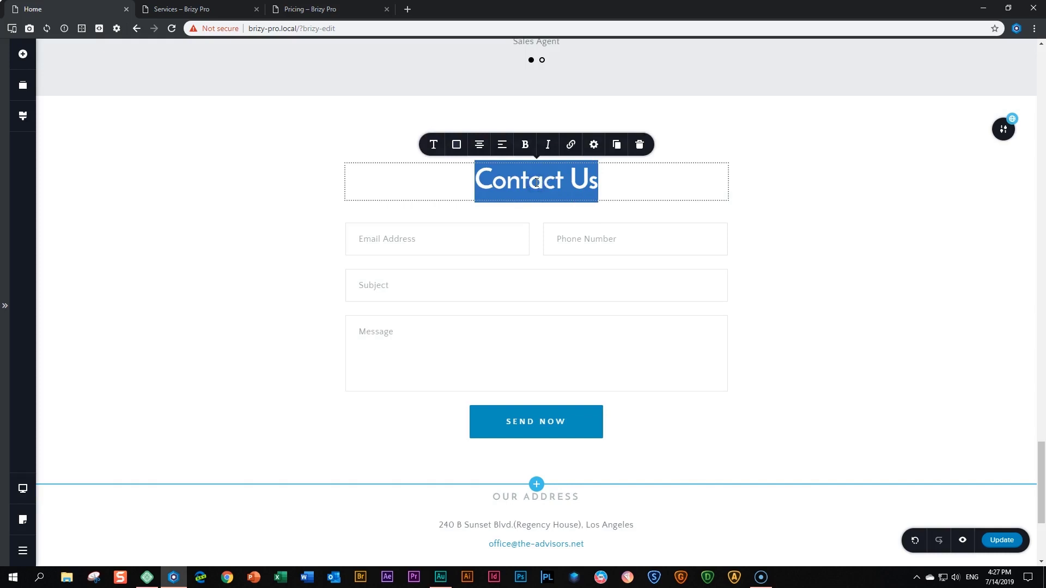
{"action": "type", "text": "Message Us"}
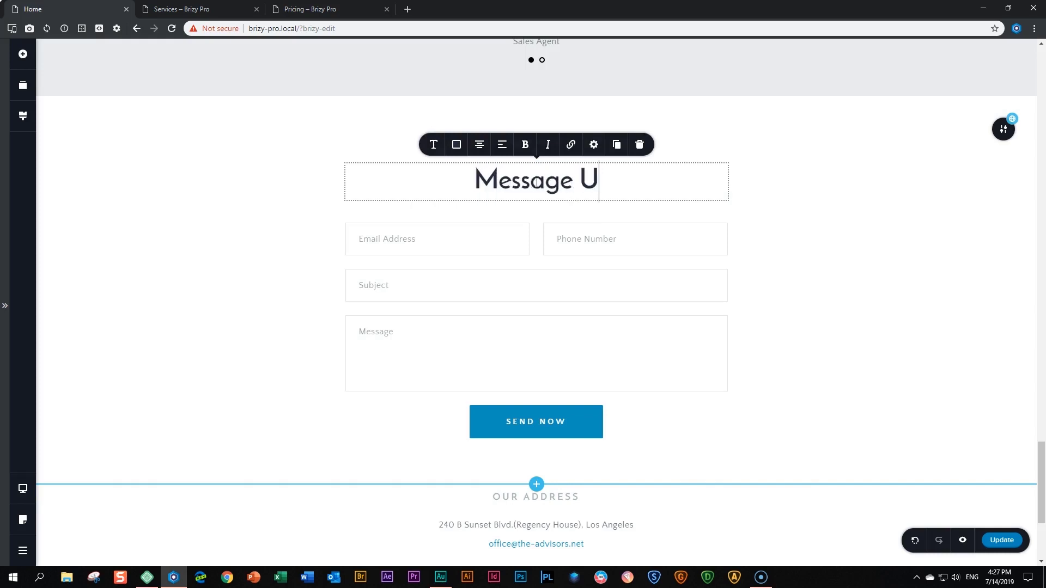
{"action": "left_click", "coordinate": [1000, 541]}
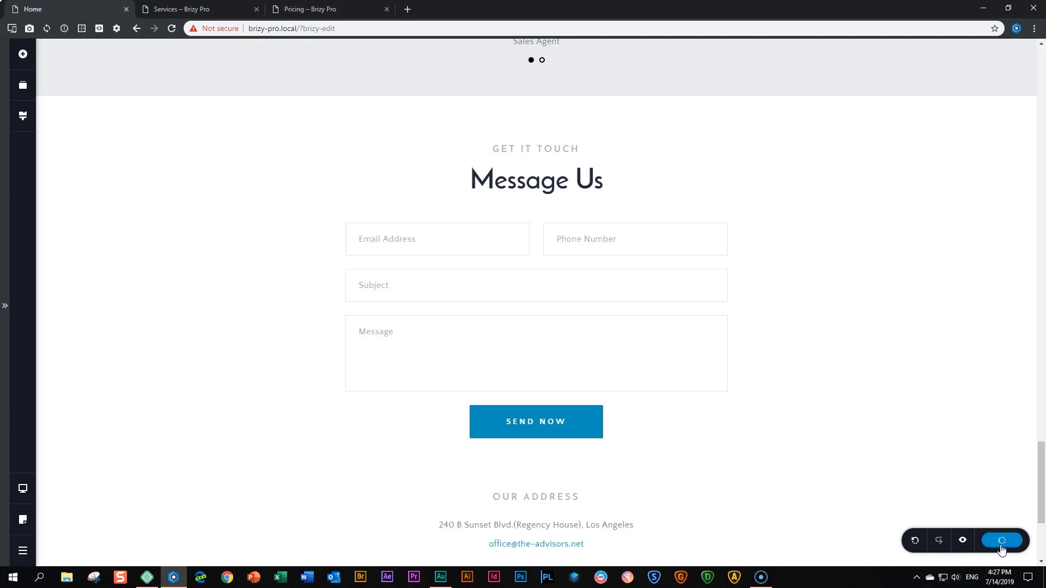
- Reload the Services page preview to show the 'Message Us' heading
{"action": "left_click", "coordinate": [174, 12]}
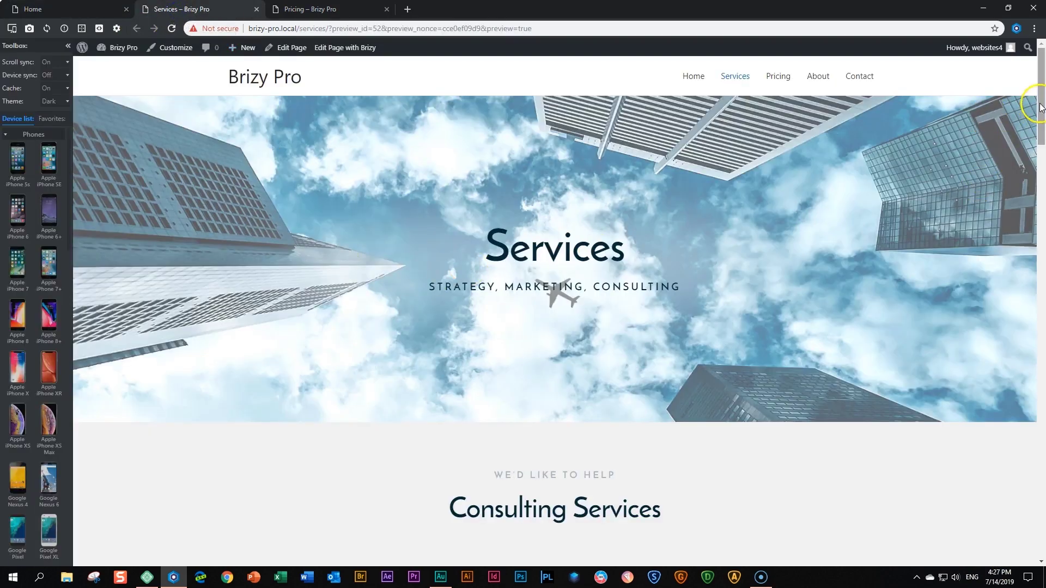
{"action": "left_click_drag", "start_coordinate": [1041, 97], "coordinate": [1040, 493]}
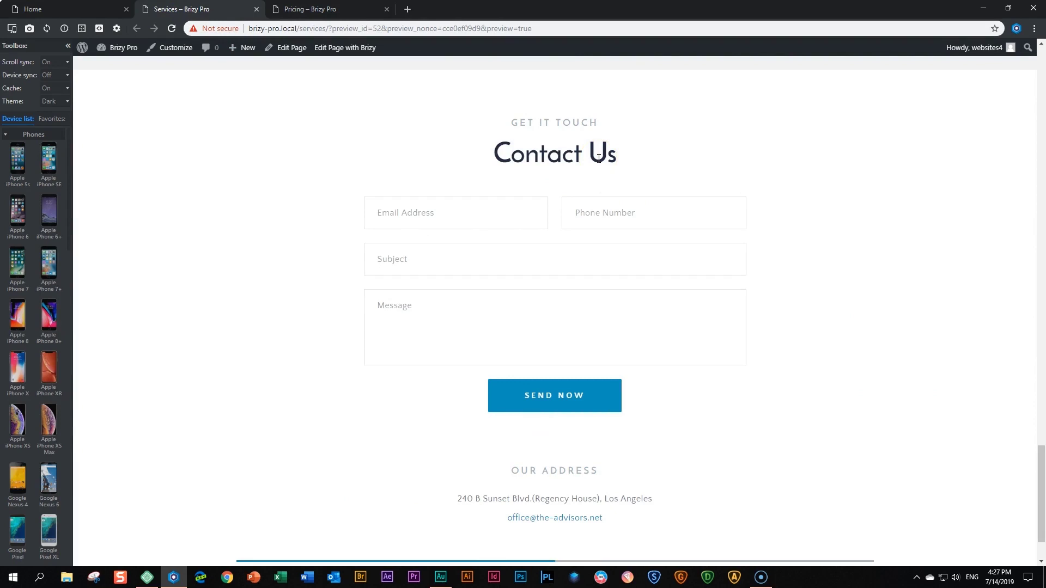
{"action": "left_click", "coordinate": [172, 29]}
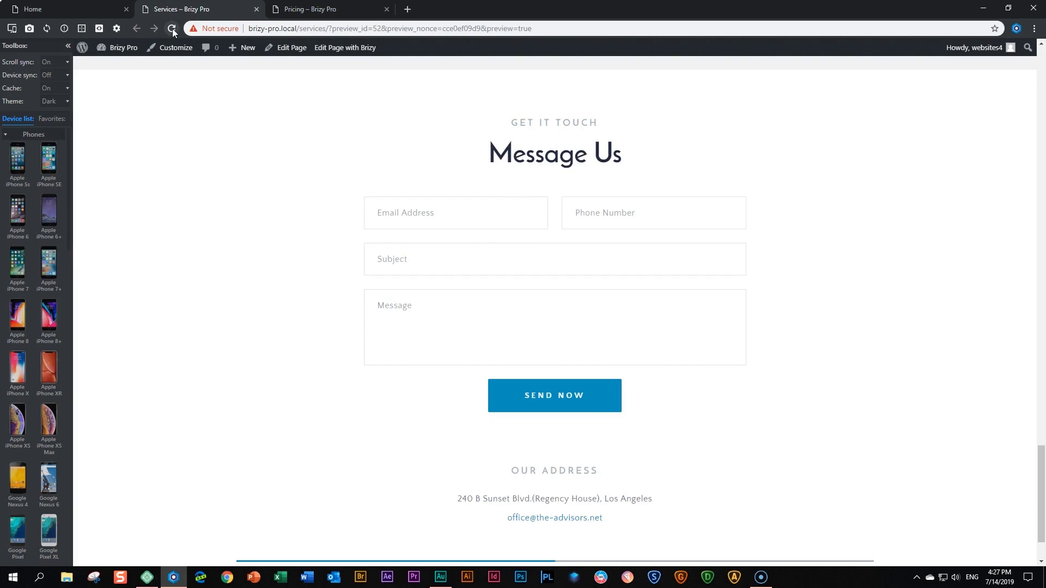
- Reload the Pricing page preview and check its contact form now reads 'Message Us'
{"action": "left_click", "coordinate": [338, 9]}
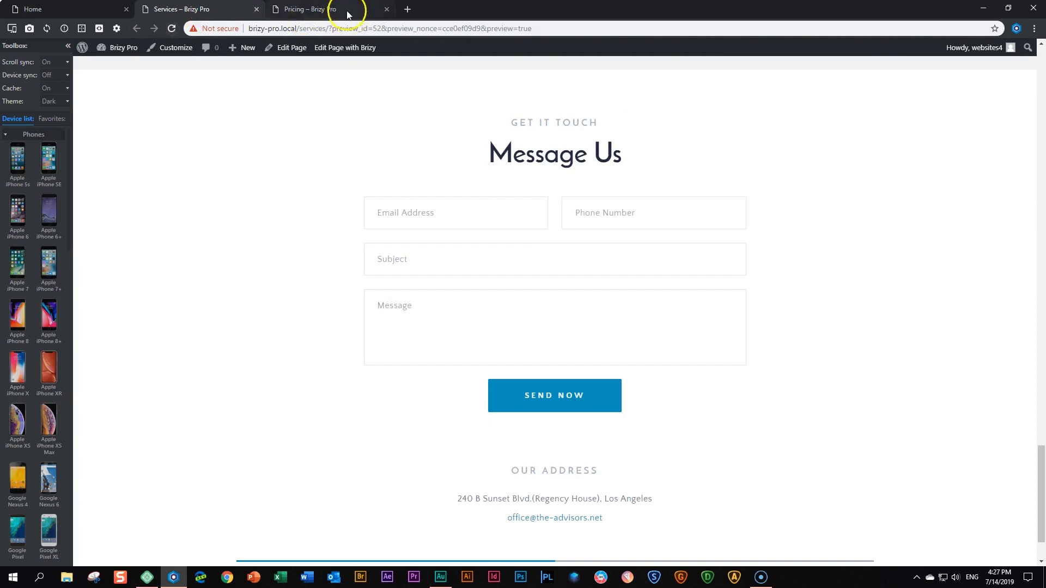
{"action": "scroll", "coordinate": [514, 168], "scroll_direction": "down", "scroll_amount": 20}
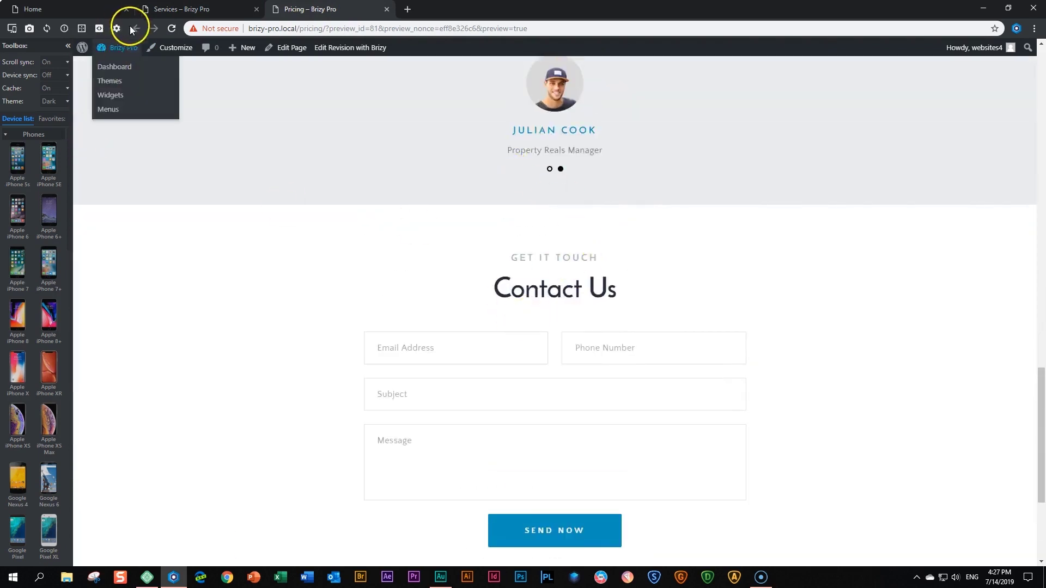
{"action": "left_click", "coordinate": [172, 27]}
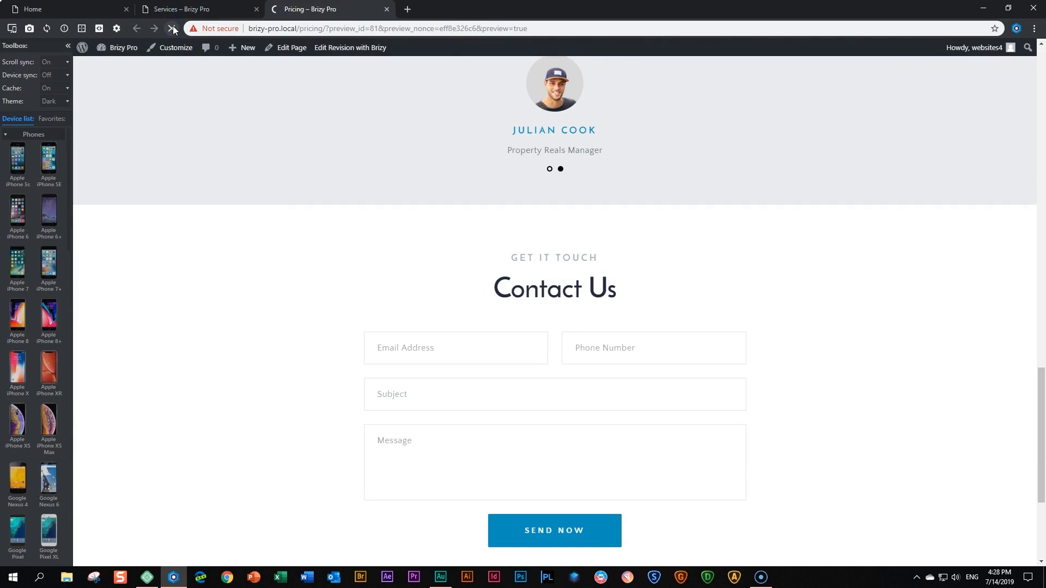
{"action": "left_click", "coordinate": [180, 132]}
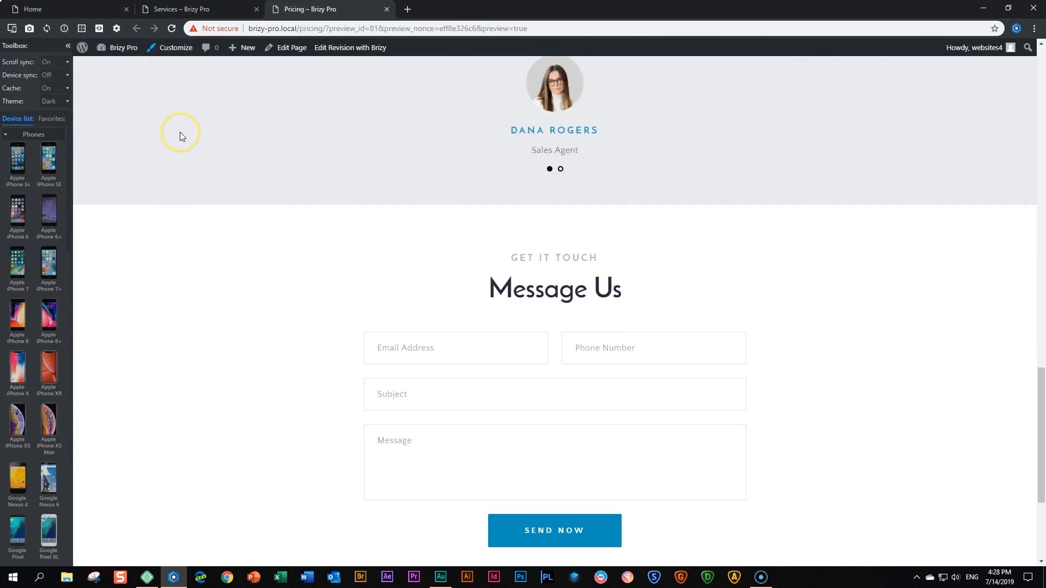
{"action": "scroll", "coordinate": [181, 137], "scroll_direction": "down", "scroll_amount": 4}
{"action": "scroll", "coordinate": [181, 136], "scroll_direction": "up", "scroll_amount": 2}
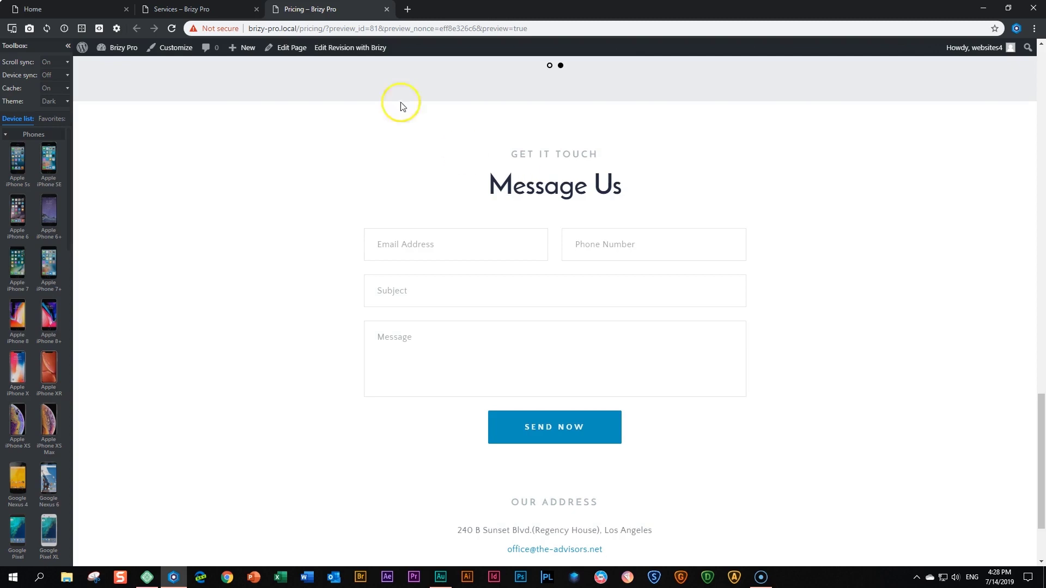
- In the Pricing editor, apply the Heading 1 preset (size 82) to OUR ADDRESS and update
{"action": "left_click", "coordinate": [330, 48]}
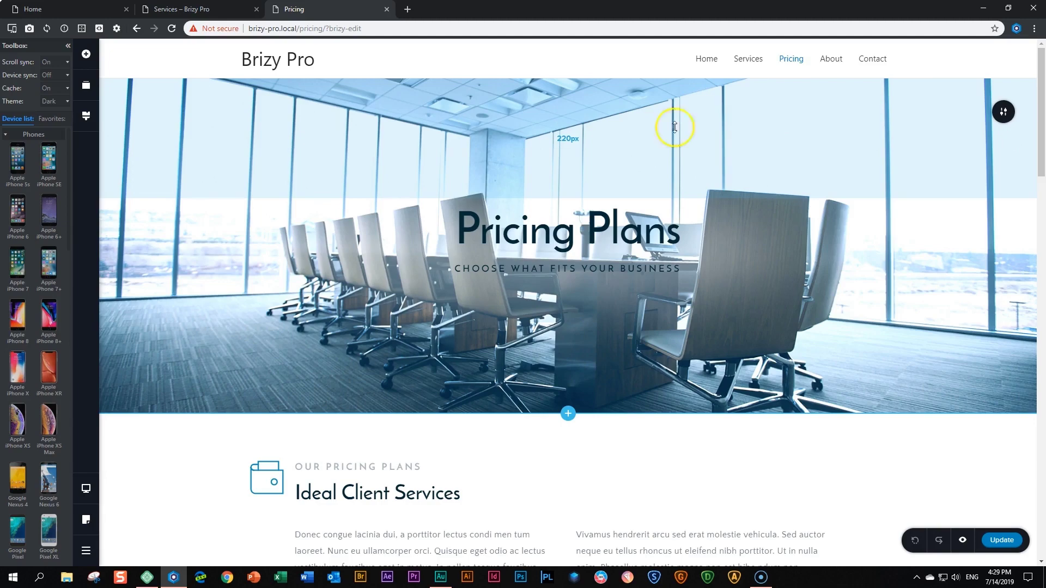
{"action": "left_click_drag", "start_coordinate": [1038, 106], "coordinate": [1036, 461]}
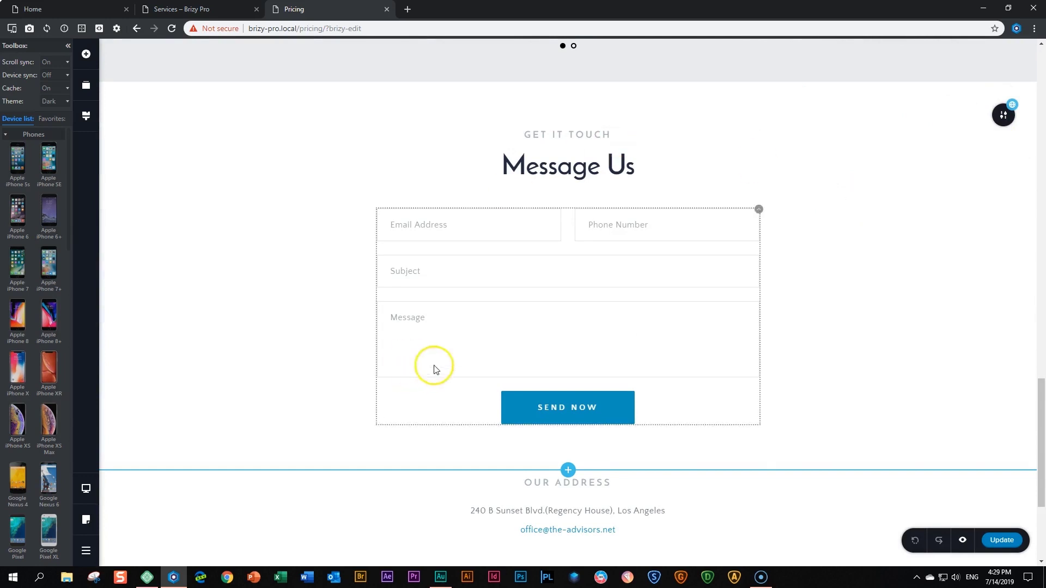
{"action": "scroll", "coordinate": [681, 498], "scroll_direction": "down", "scroll_amount": 1}
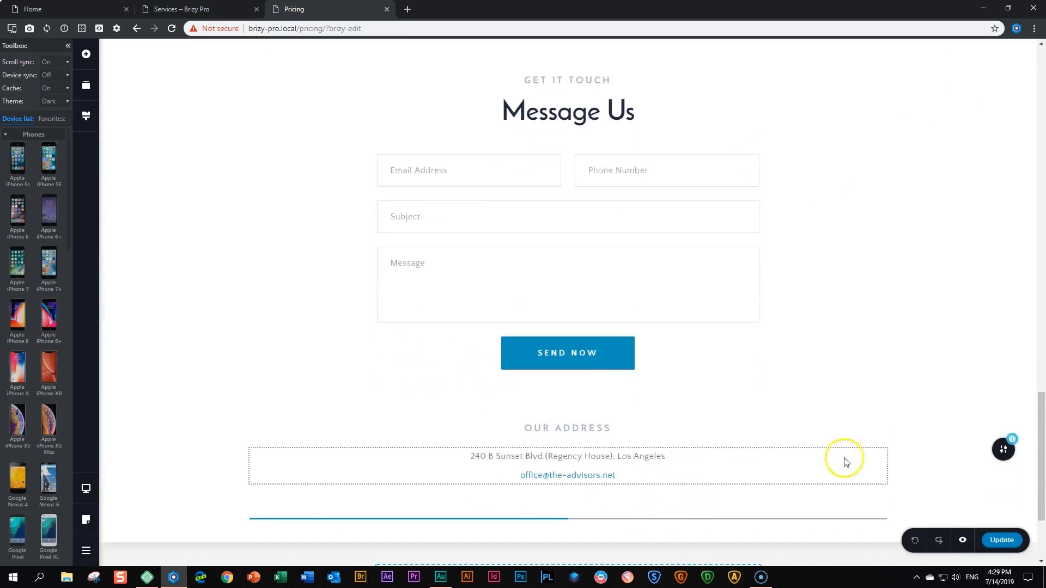
{"action": "left_click", "coordinate": [583, 430]}
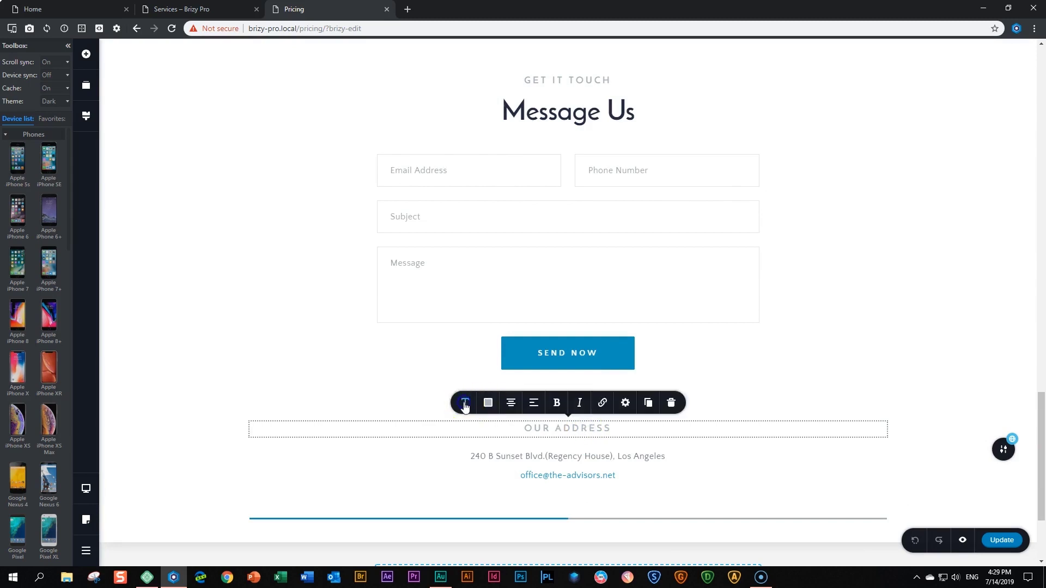
{"action": "left_click", "coordinate": [465, 403]}
{"action": "left_click", "coordinate": [536, 294]}
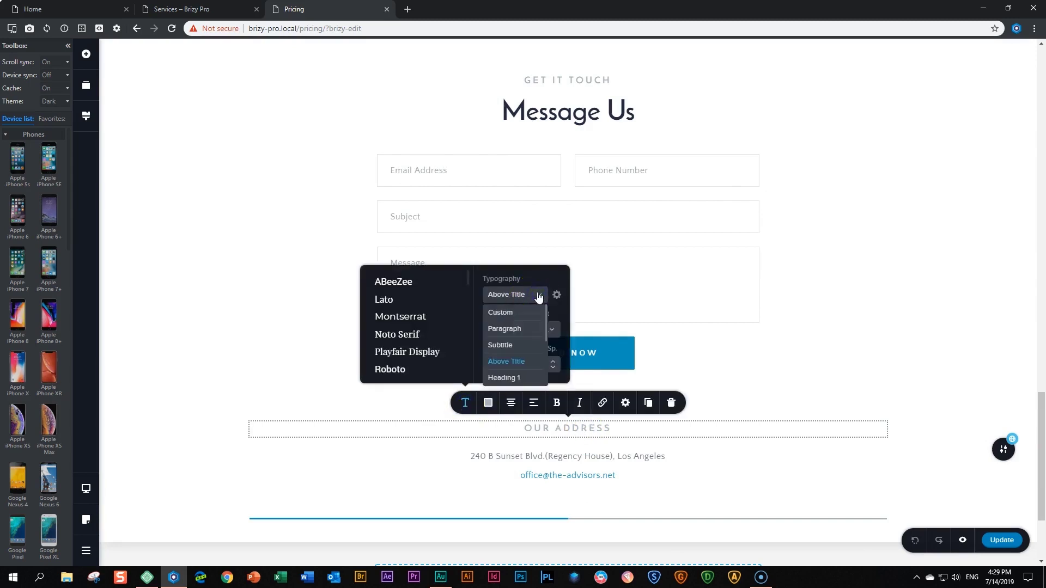
{"action": "left_click", "coordinate": [506, 378]}
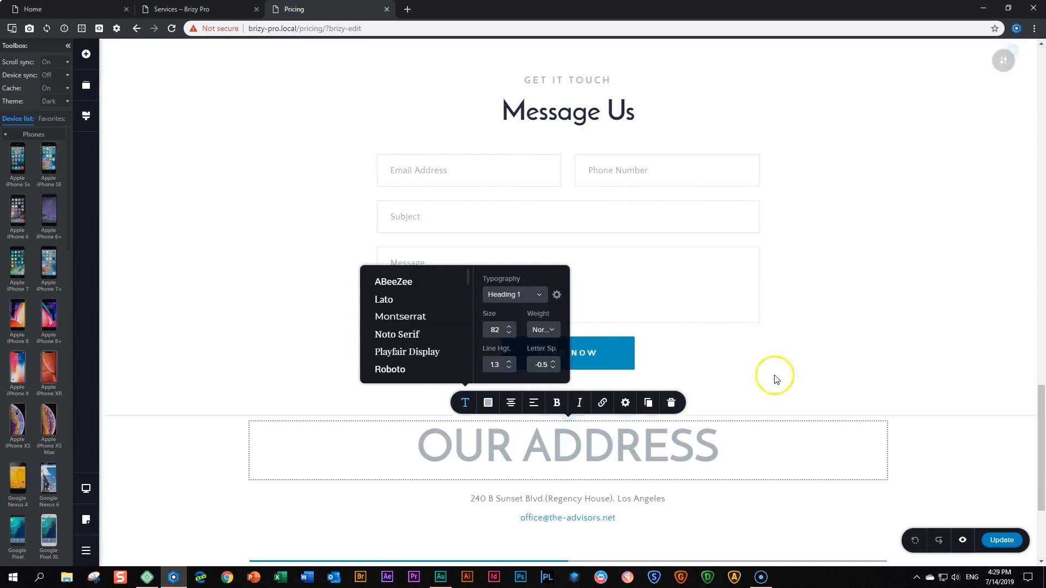
{"action": "left_click", "coordinate": [996, 539]}
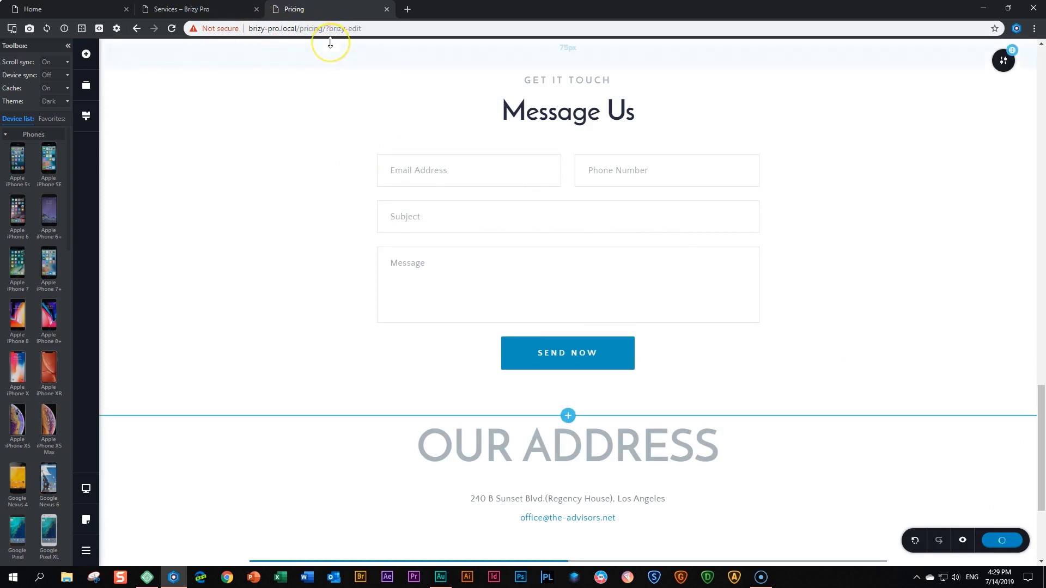
- Refresh the Services preview and check that the OUR ADDRESS heading is now enlarged
{"action": "left_click", "coordinate": [201, 10]}
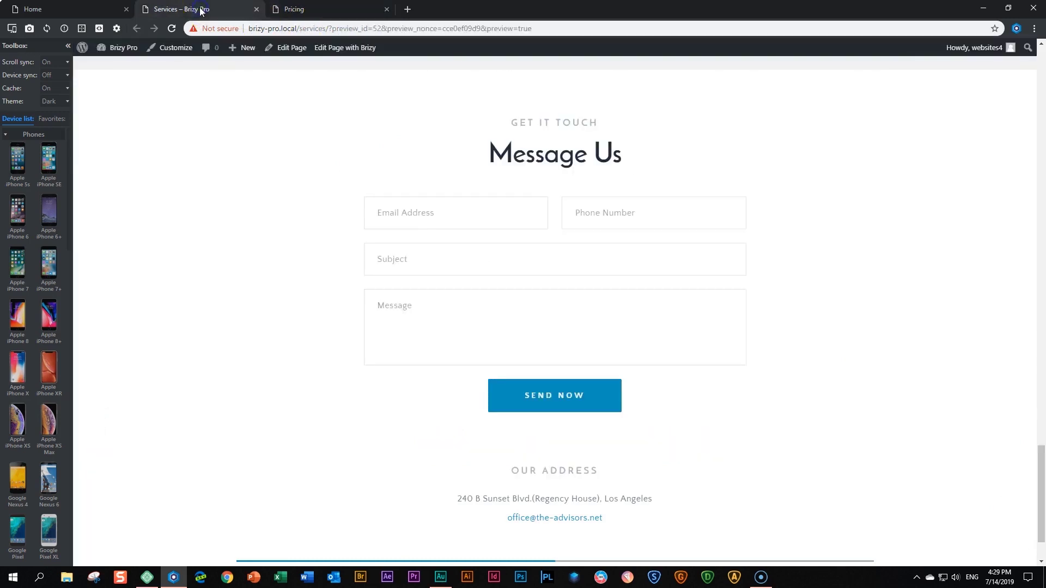
{"action": "left_click", "coordinate": [172, 29]}
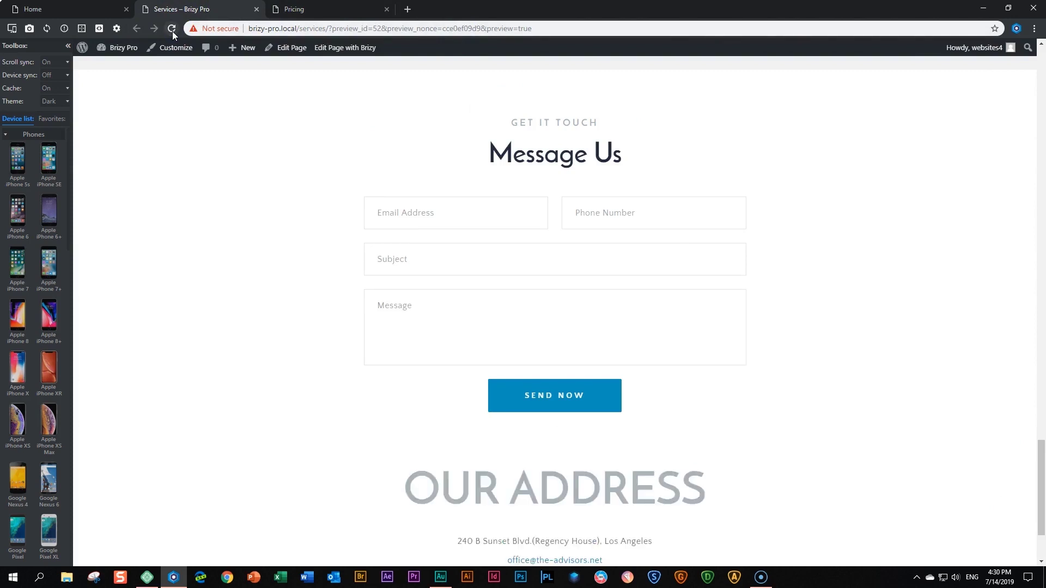
{"action": "left_click", "coordinate": [318, 211]}
{"action": "scroll", "coordinate": [320, 222], "scroll_direction": "down", "scroll_amount": 3}
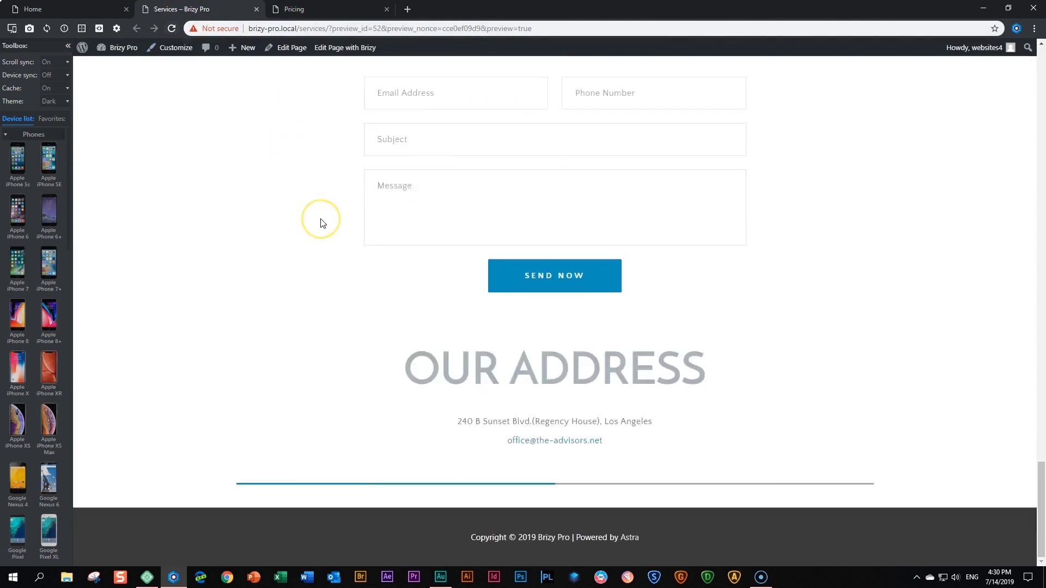
{"action": "scroll", "coordinate": [321, 223], "scroll_direction": "up", "scroll_amount": 2}
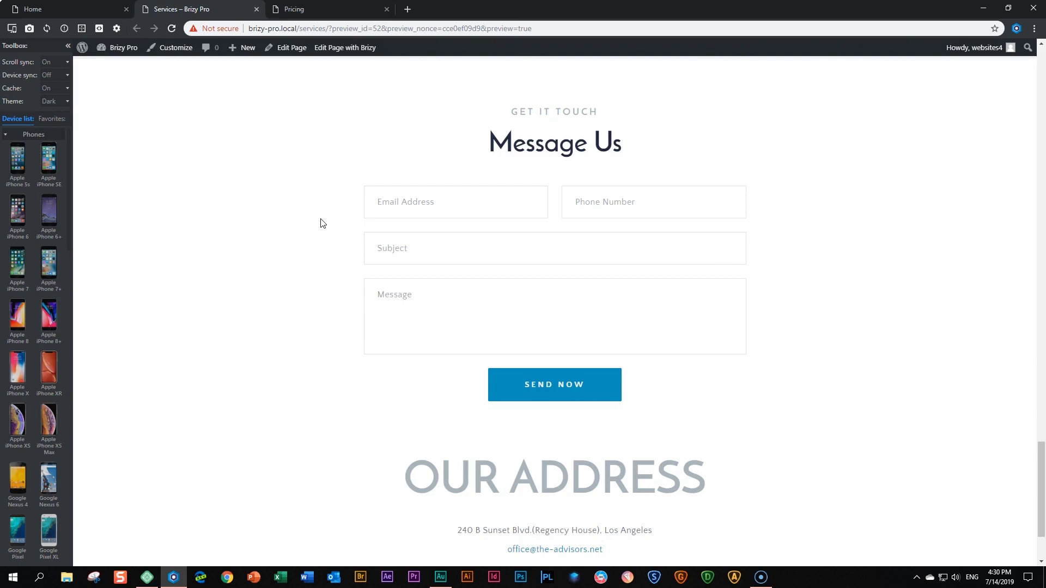
- Back in the Pricing editor, switch off Make it Global for the OUR ADDRESS section
{"action": "left_click", "coordinate": [296, 9]}
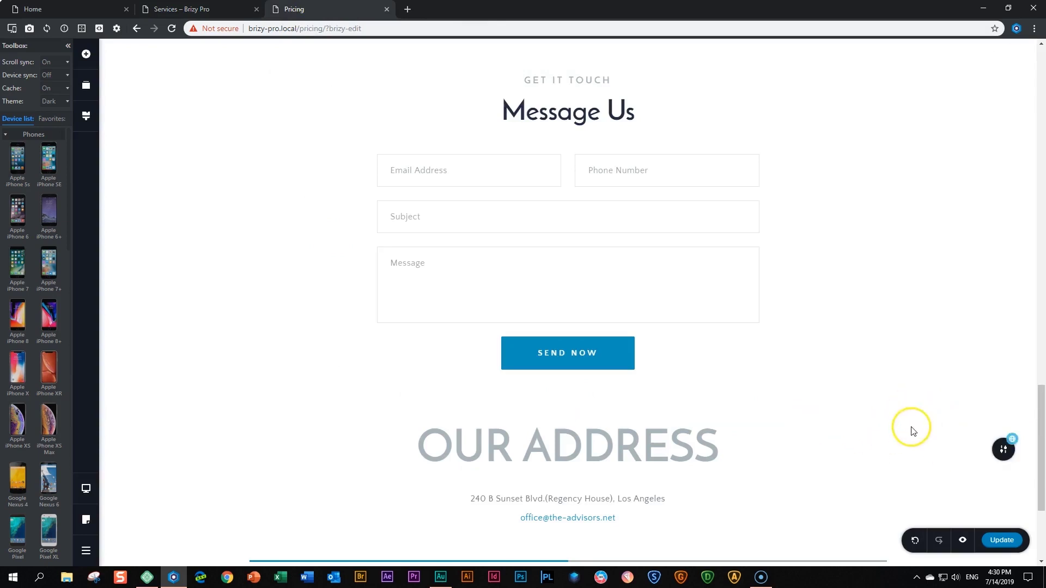
{"action": "left_click", "coordinate": [1007, 452]}
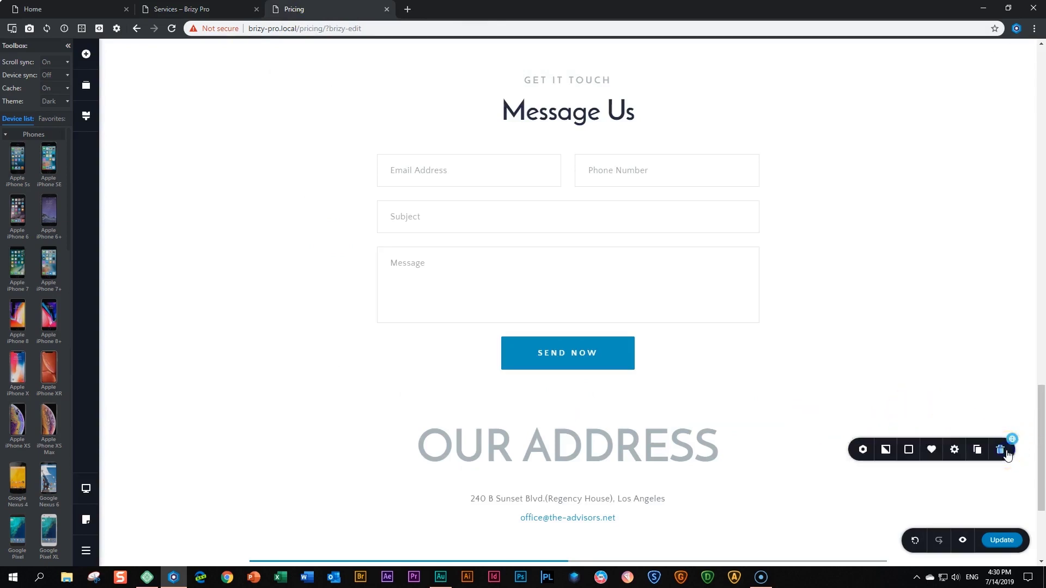
{"action": "left_click", "coordinate": [861, 451]}
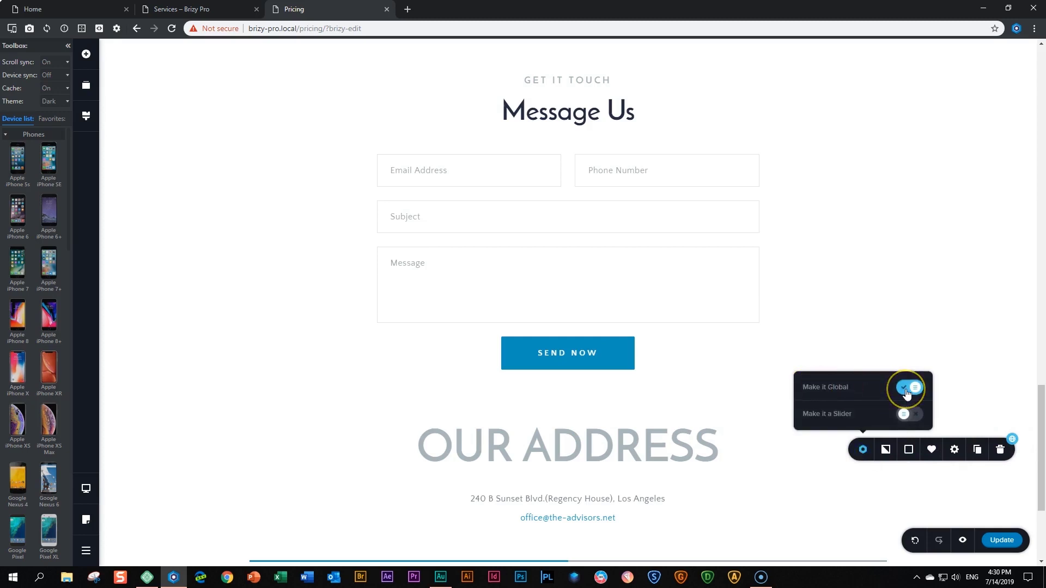
{"action": "left_click", "coordinate": [907, 388]}
{"action": "left_click", "coordinate": [999, 456]}
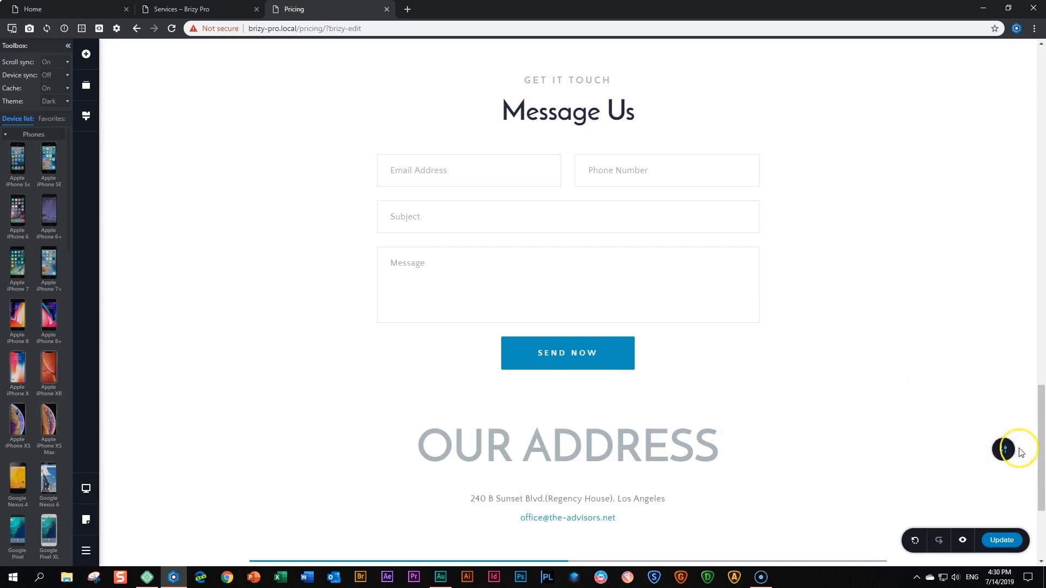
{"action": "left_click", "coordinate": [1007, 444]}
- Check the Message Us section's Make it Global setting, then return to OUR ADDRESS
{"action": "scroll", "coordinate": [984, 427], "scroll_direction": "up", "scroll_amount": 4}
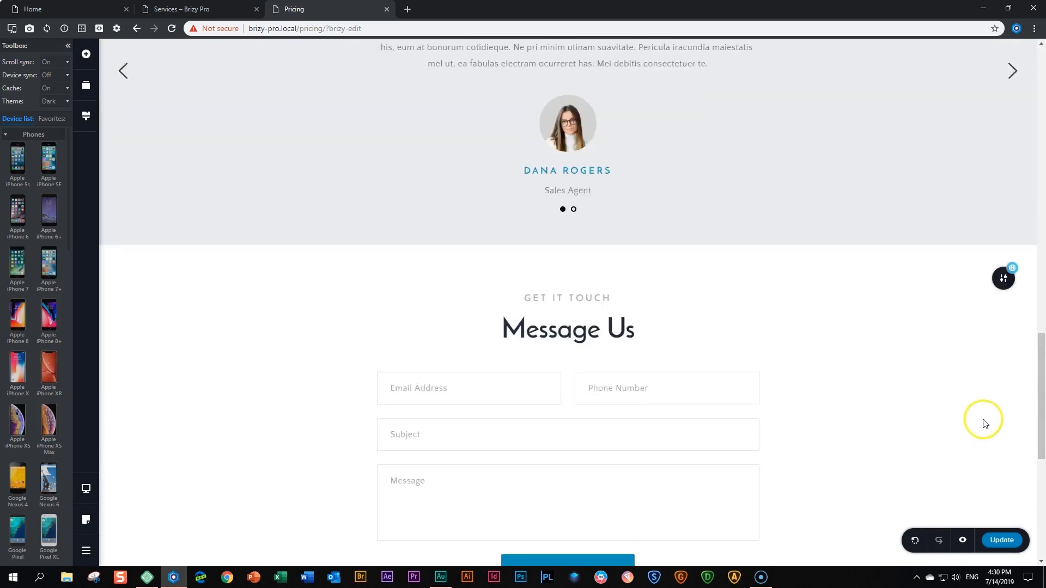
{"action": "left_click", "coordinate": [1004, 289]}
{"action": "left_click", "coordinate": [861, 278]}
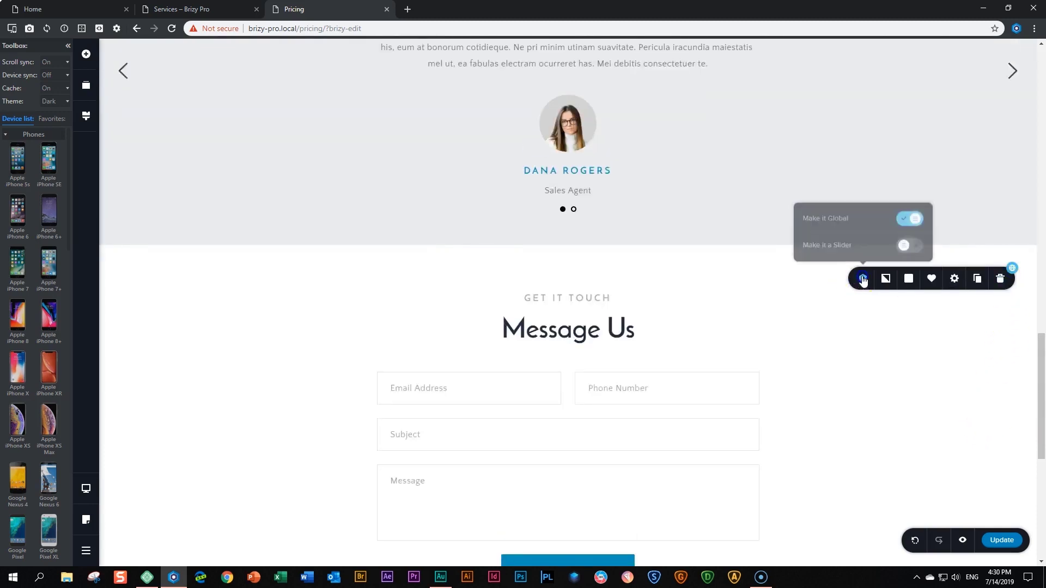
{"action": "left_click", "coordinate": [915, 310]}
{"action": "scroll", "coordinate": [939, 373], "scroll_direction": "down", "scroll_amount": 2}
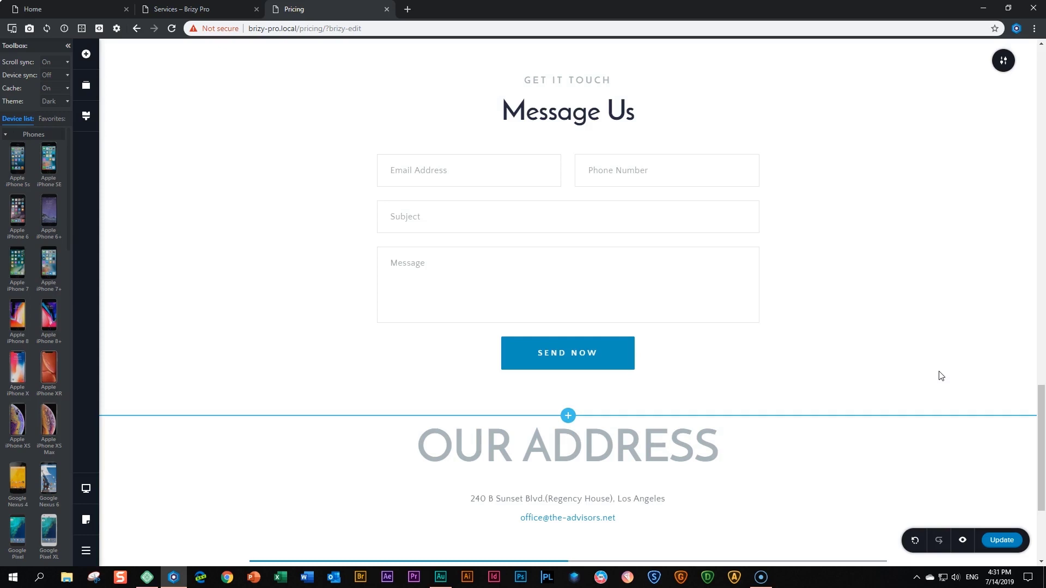
- Trash both the Message Us and OUR ADDRESS entries under Global Blocks, then close the library
{"action": "scroll", "coordinate": [941, 376], "scroll_direction": "down", "scroll_amount": 3}
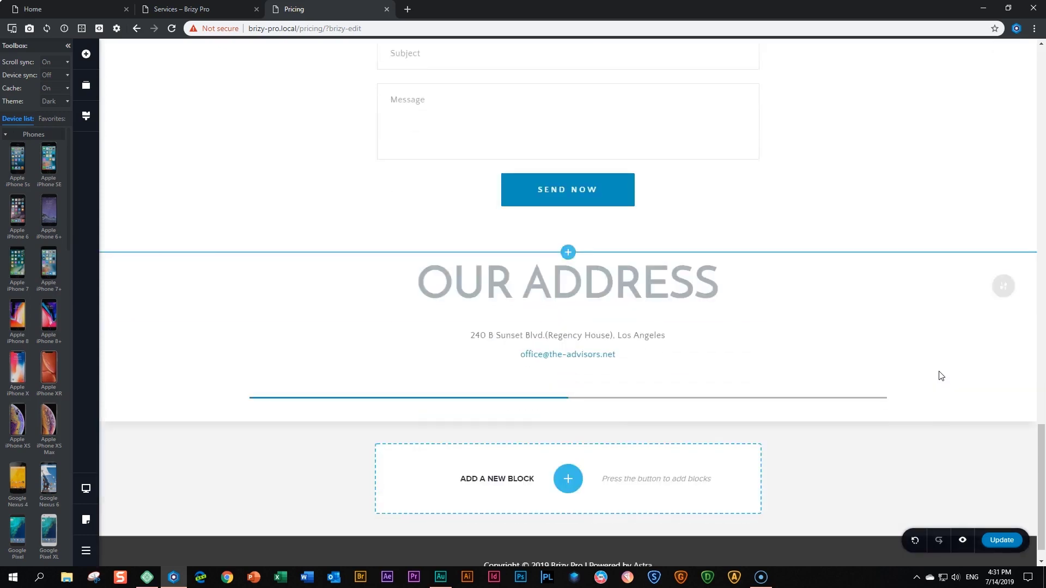
{"action": "left_click", "coordinate": [568, 480]}
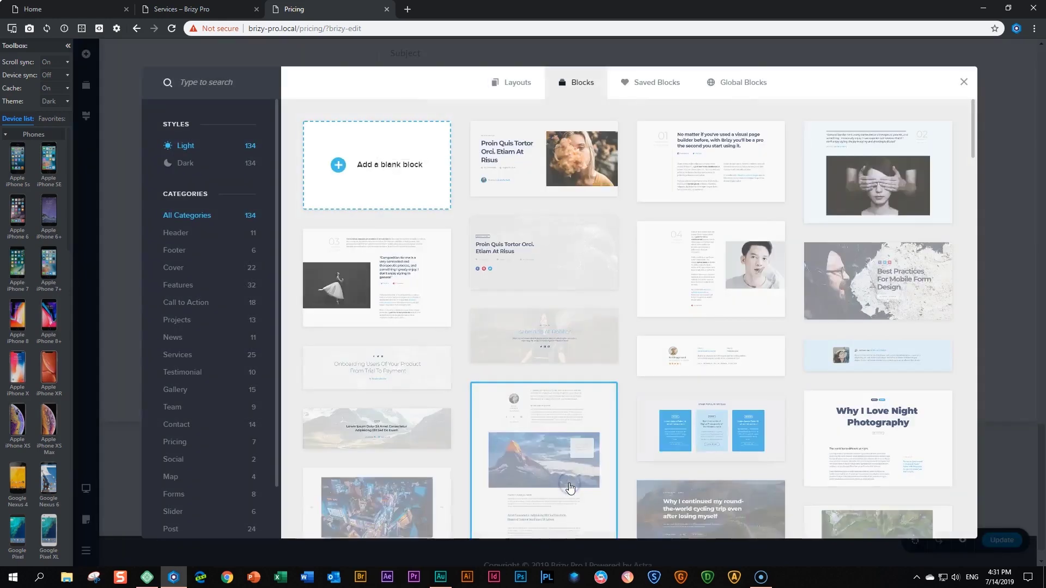
{"action": "left_click", "coordinate": [745, 84]}
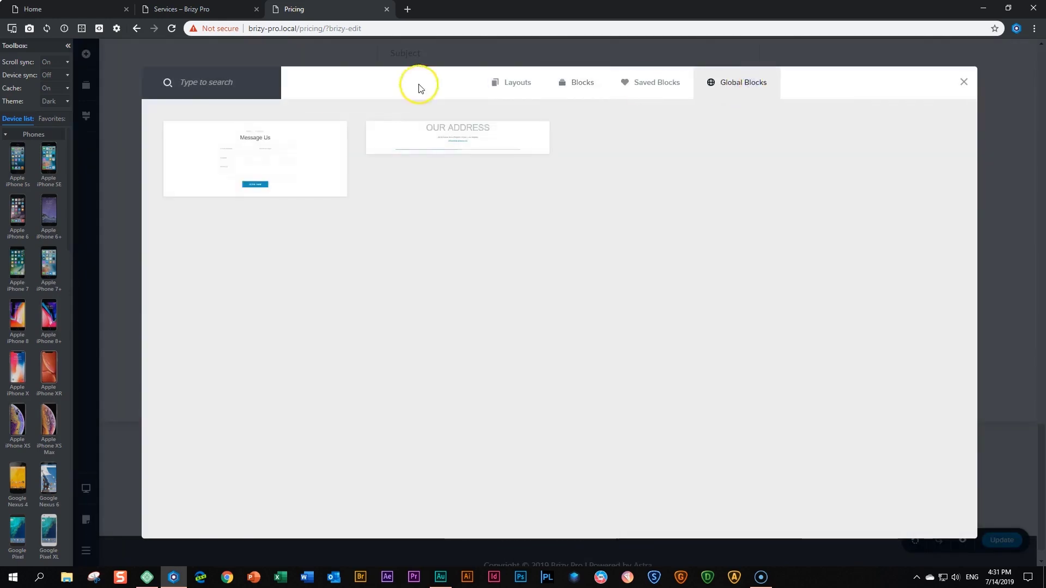
{"action": "left_click", "coordinate": [344, 127]}
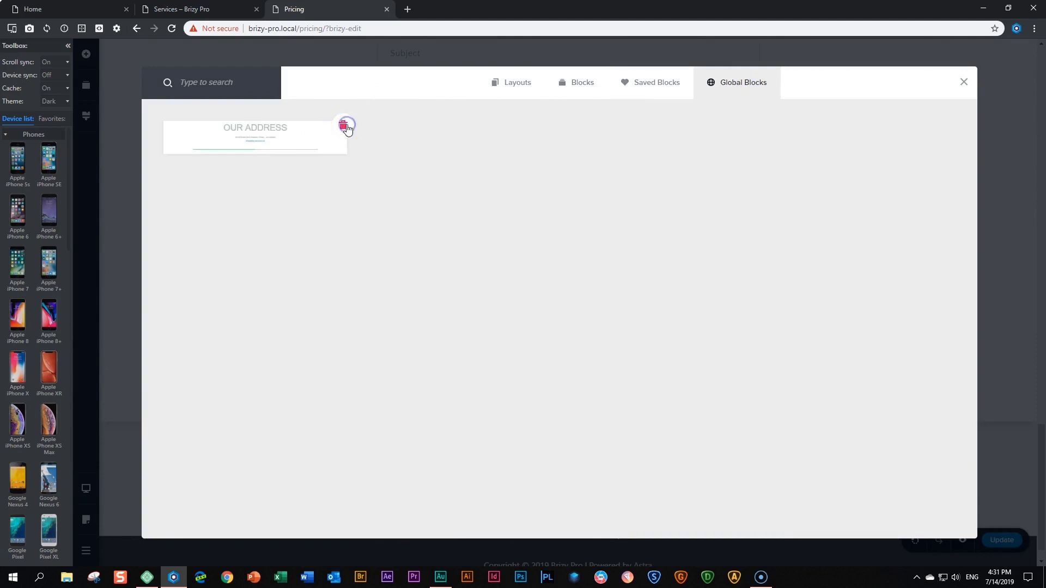
{"action": "left_click", "coordinate": [344, 127]}
{"action": "left_click", "coordinate": [761, 121]}
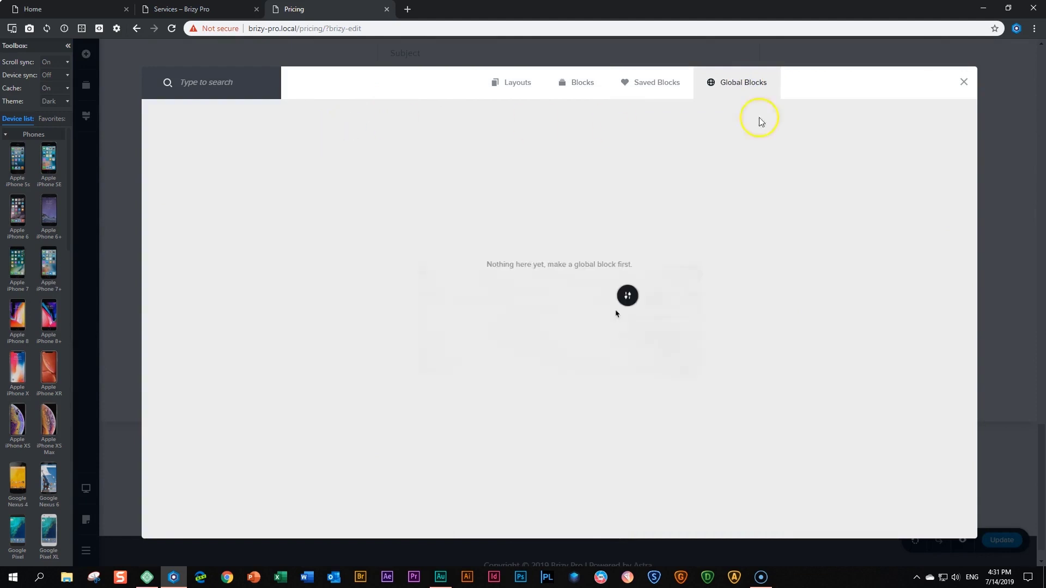
{"action": "left_click", "coordinate": [964, 82]}
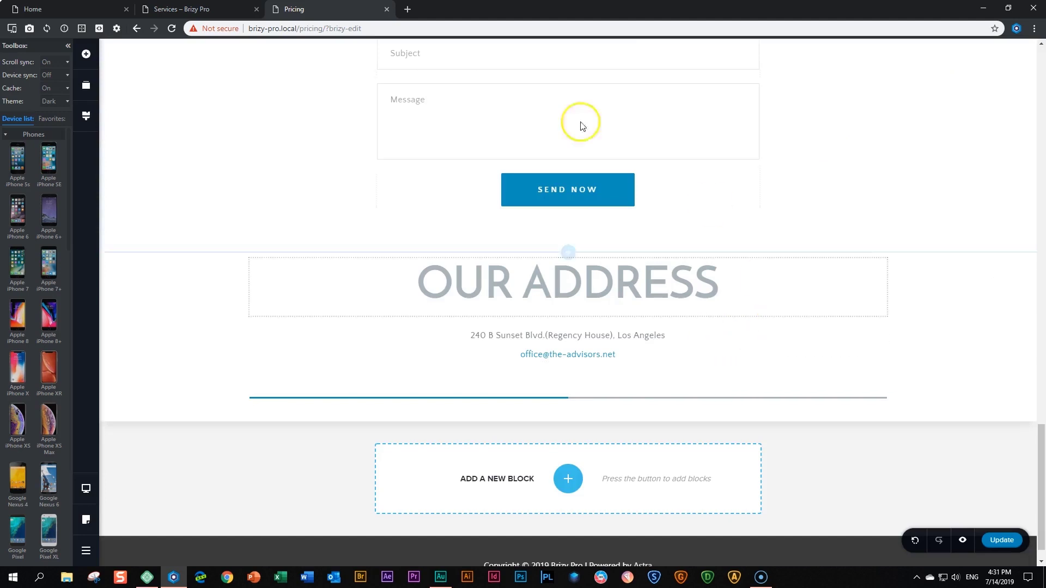